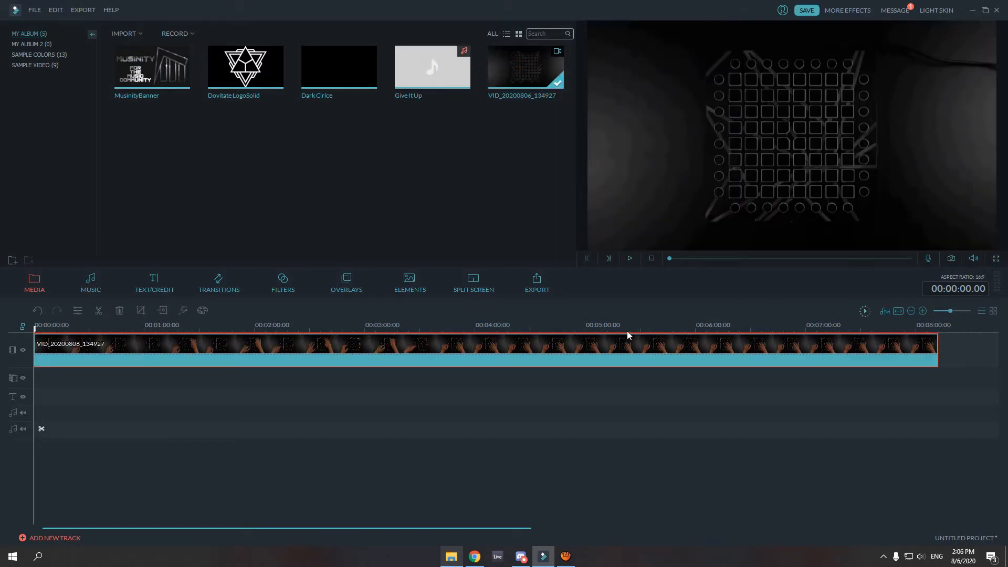
Step: Look through the footage and add the Give It Up song to the first audio track, ending level with the video clip
click(630, 329)
drag(630, 329, 772, 329)
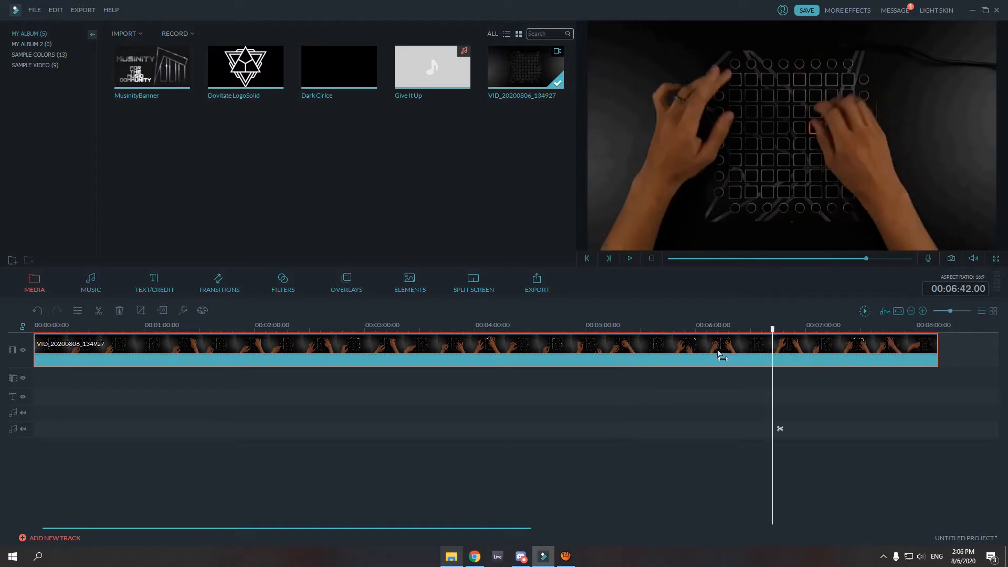
drag(452, 69, 549, 375)
Step: Find where the performance begins, split the video clip at 00:04:30.03 and delete the section before it
drag(551, 332, 521, 332)
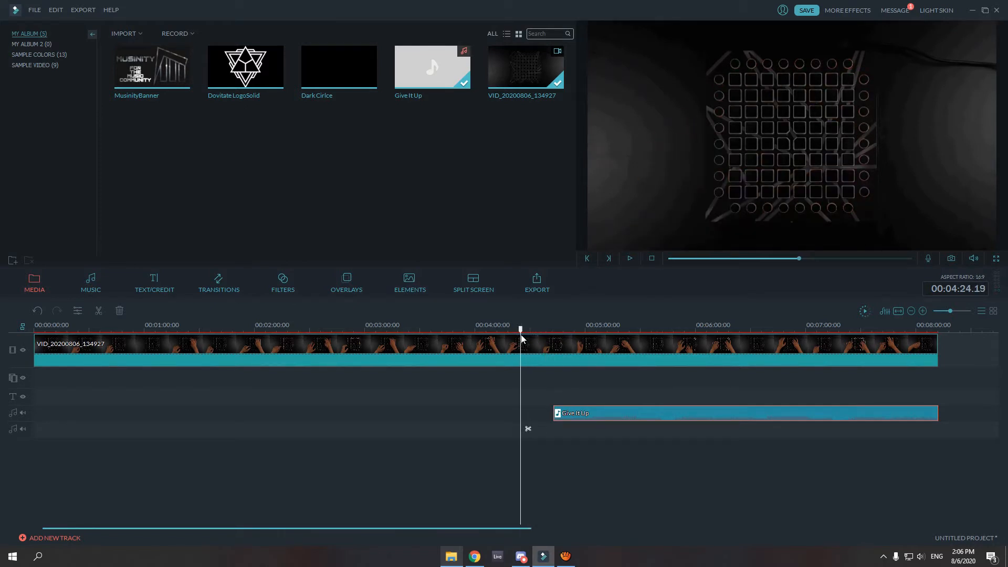
key(space)
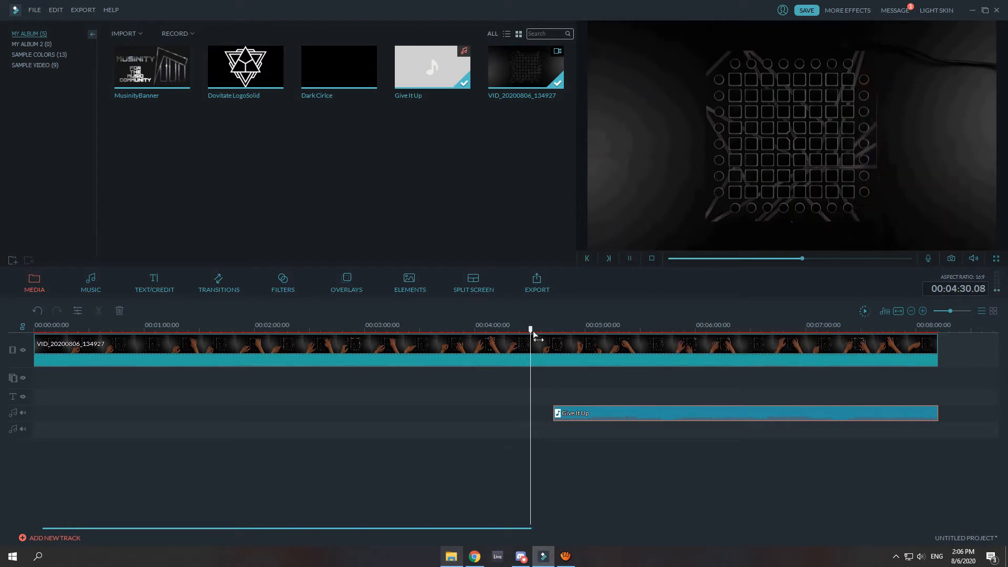
key(space)
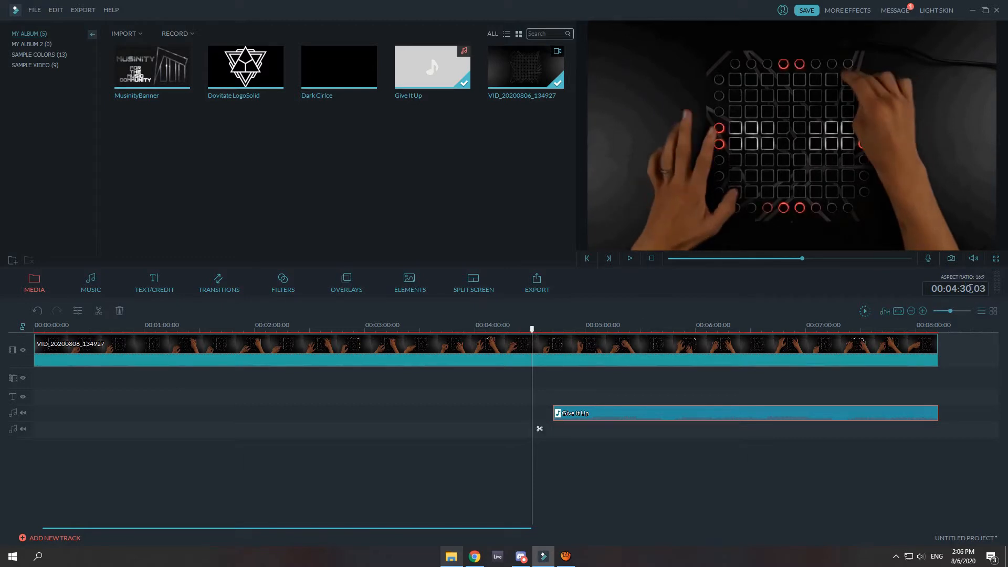
key(Return)
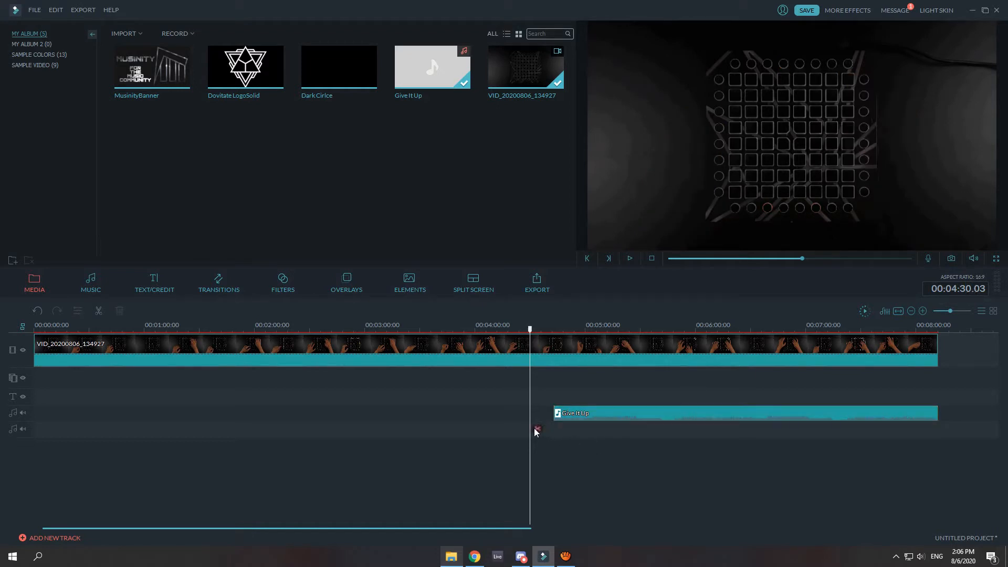
click(537, 428)
key(Delete)
Step: Shift the Give It Up song back under the trimmed video so it starts at about 00:00:01, where the pads first light up
drag(705, 410, 227, 420)
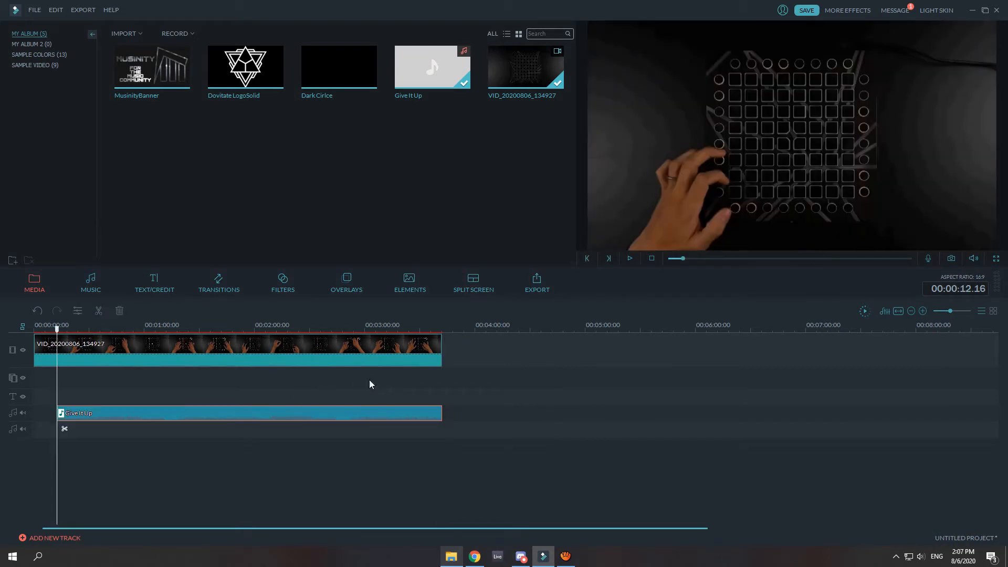
drag(53, 329, 22, 350)
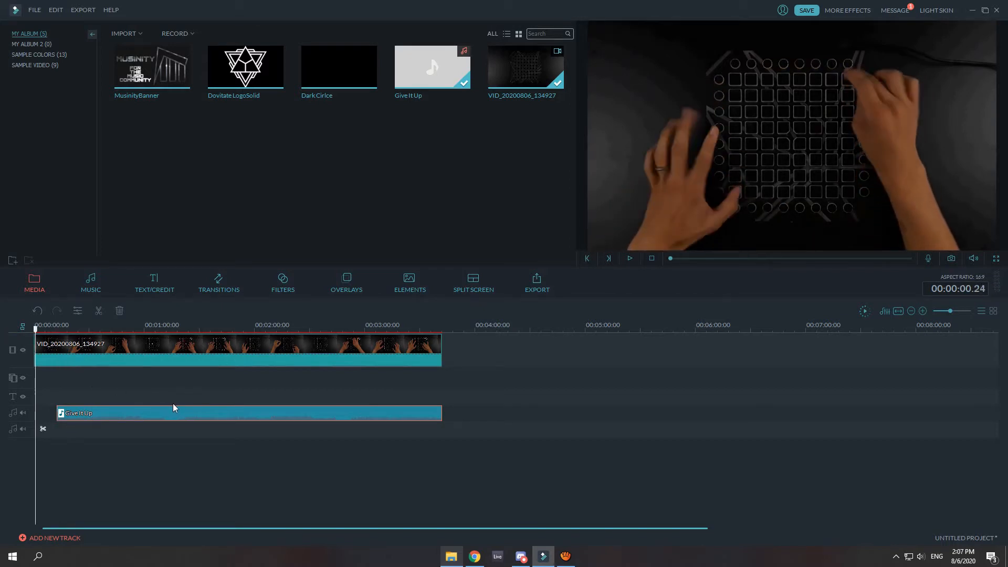
drag(176, 414, 159, 408)
Step: Split the video clip at 00:03:32.01, just past the end of the song, and delete the leftover tail
drag(164, 330, 234, 329)
click(491, 329)
drag(491, 330, 516, 338)
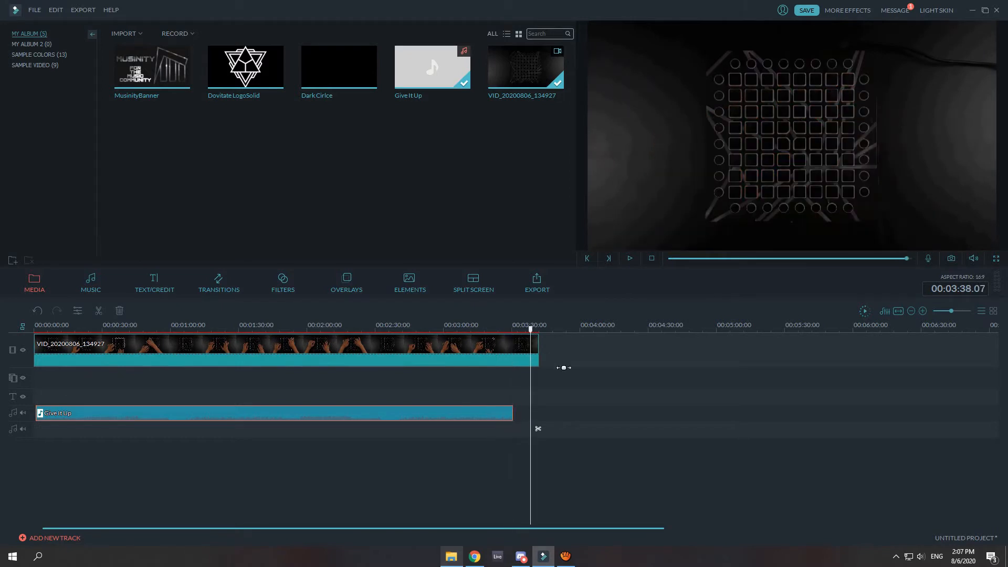
click(563, 368)
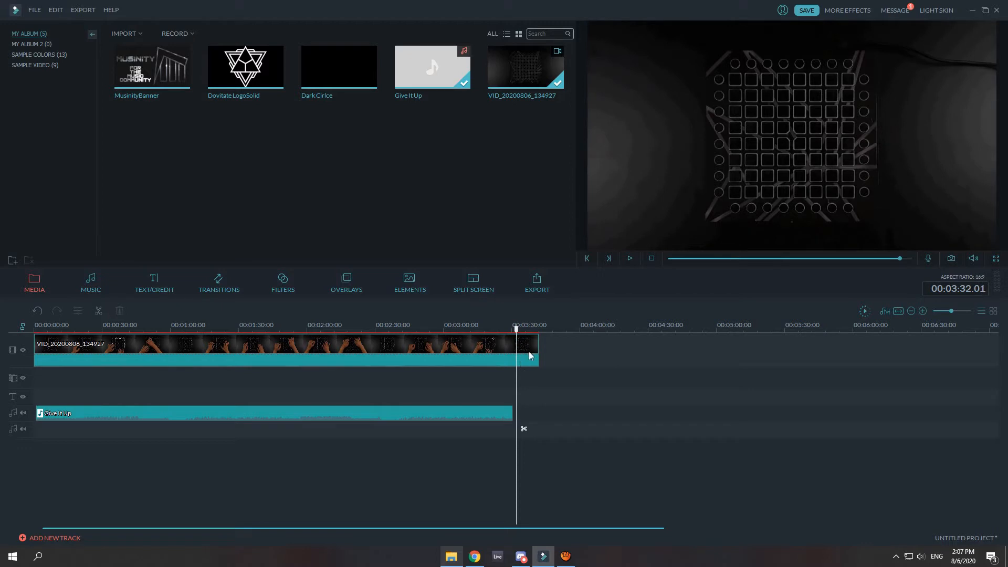
click(524, 429)
click(528, 355)
key(Delete)
Step: Mute the video clip's own sound and play the opening to check its sync with the Give It Up song
click(449, 328)
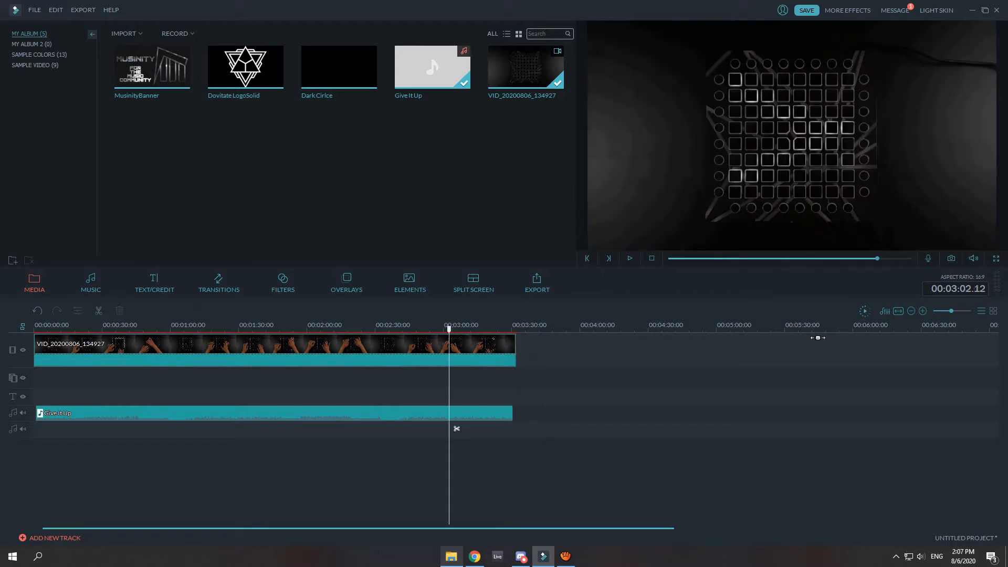
click(899, 312)
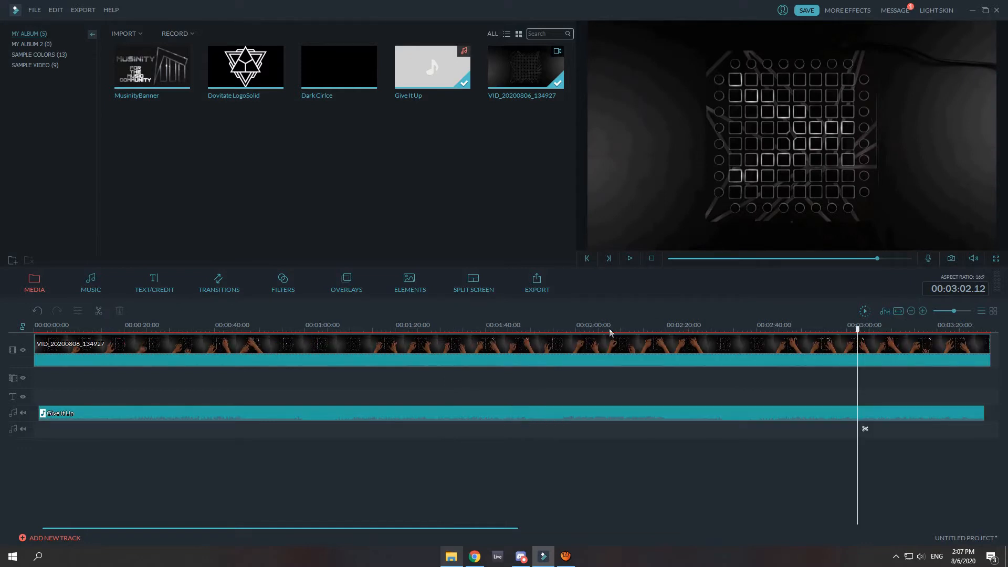
click(38, 329)
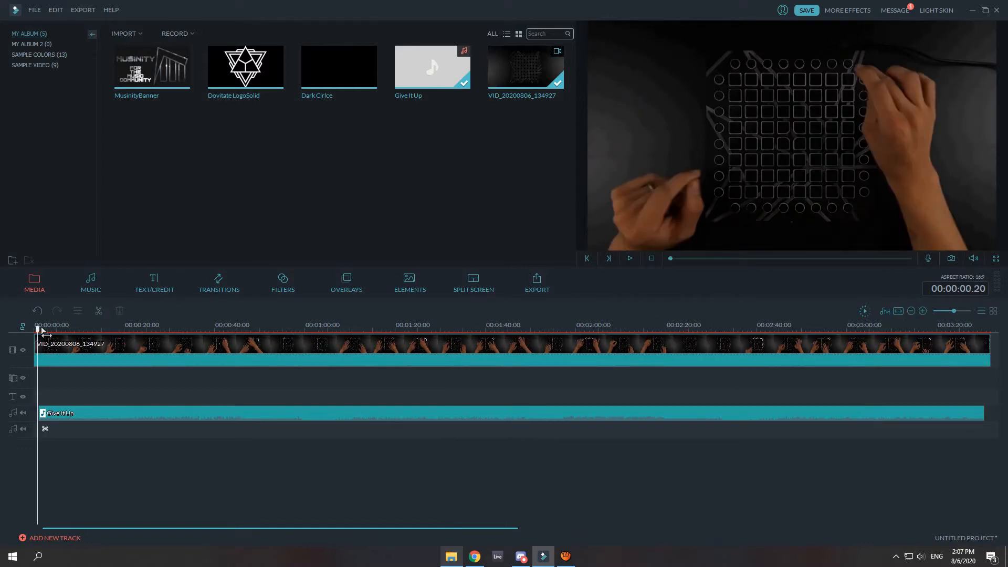
click(59, 415)
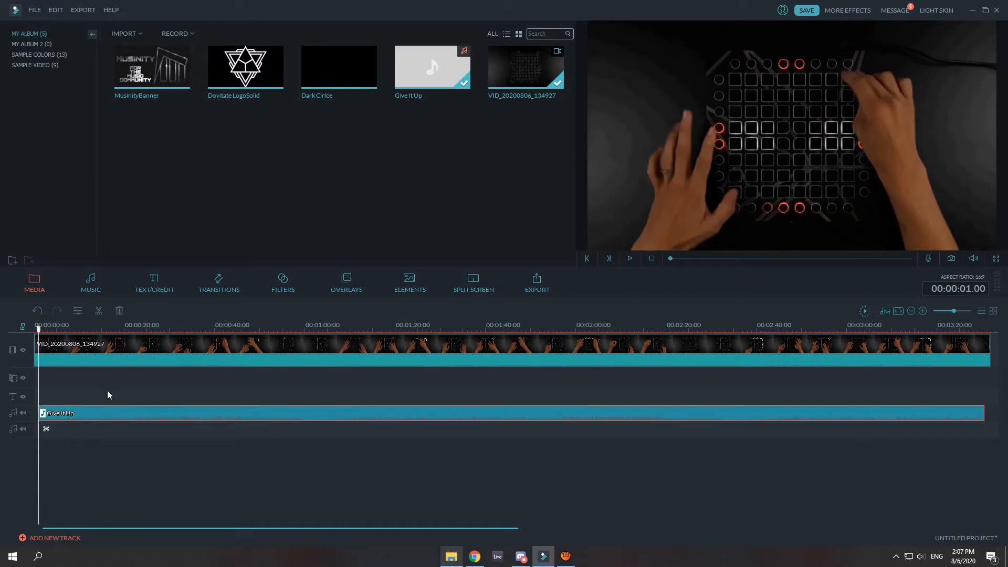
click(175, 344)
right_click(176, 347)
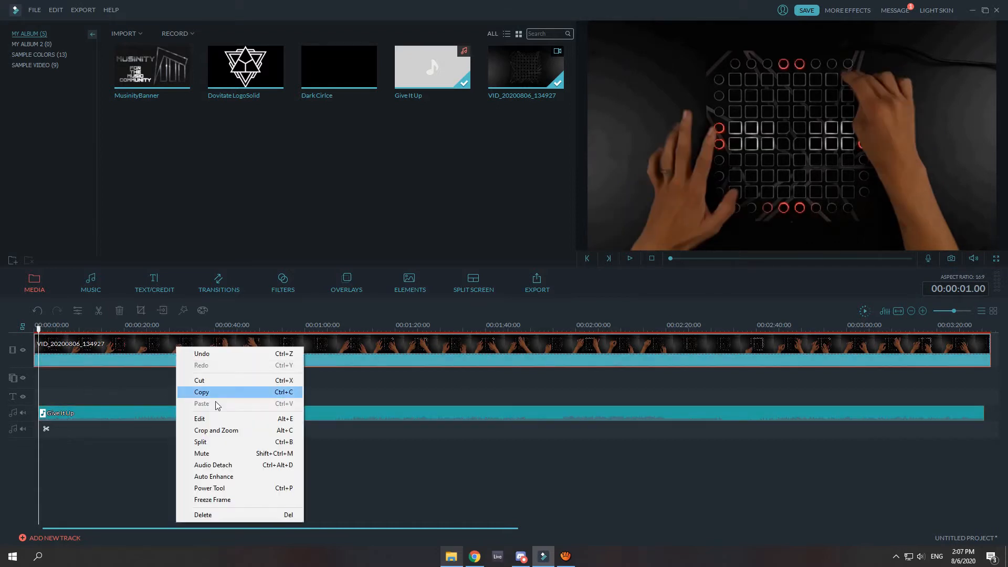
click(221, 453)
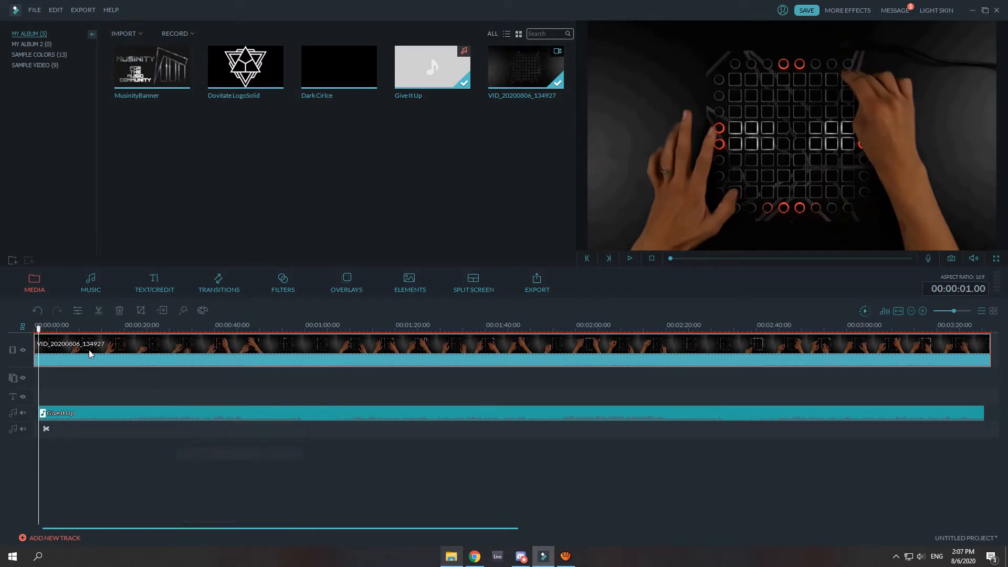
click(96, 394)
key(space)
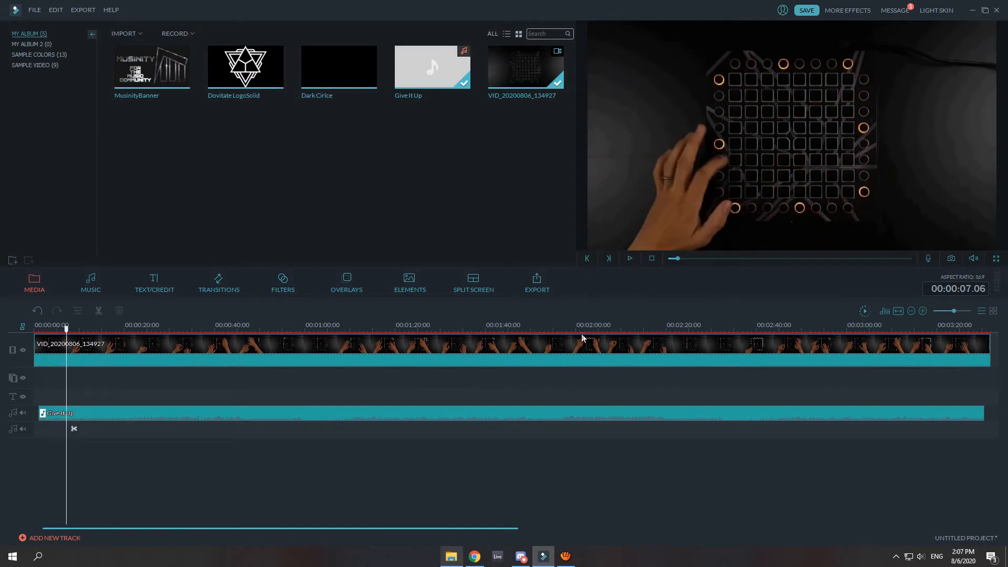
Step: Overlay the Dark Cirlce image on the first picture-in-picture track and stretch it across the full length of the video clip
click(509, 344)
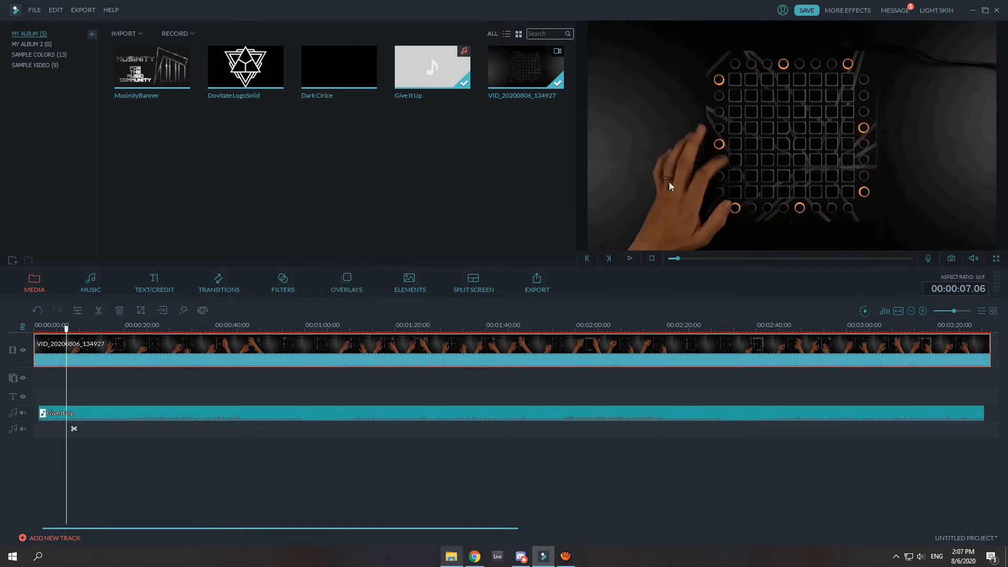
mouse_move(415, 75)
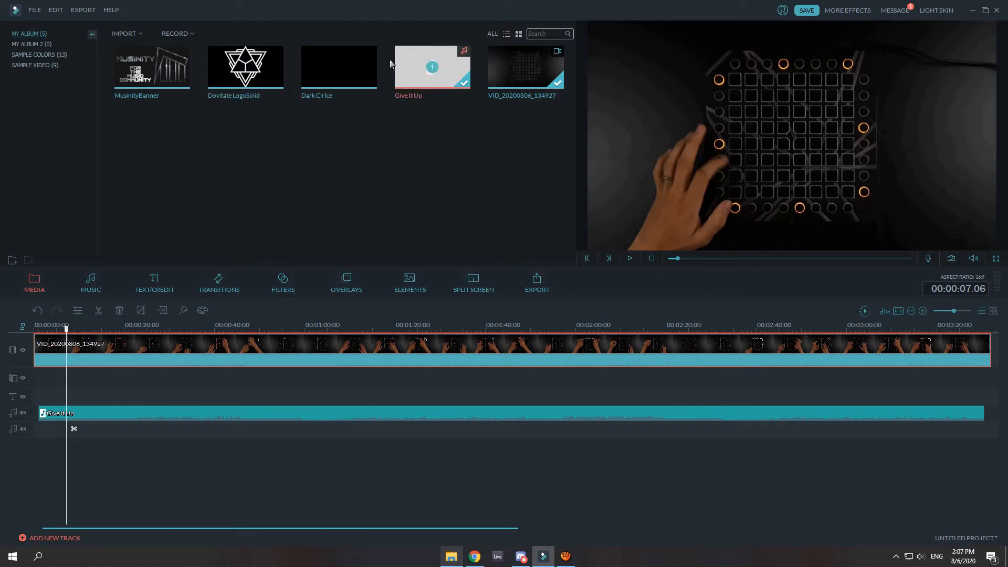
drag(341, 100, 834, 379)
click(47, 385)
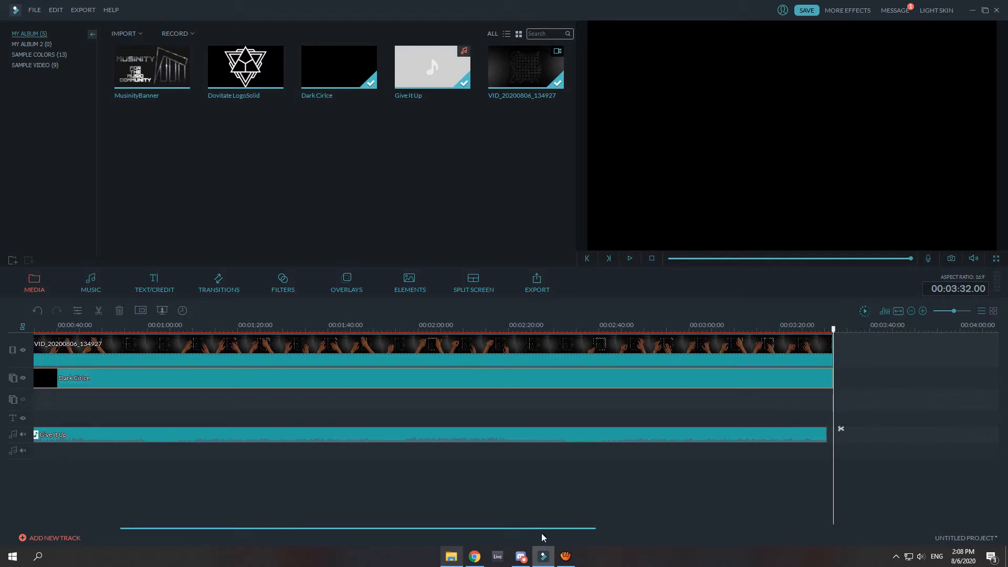
Step: Add a second Dark Cirlce image on the next picture-in-picture track, spanning from the start to the end of the video
drag(542, 534, 434, 527)
drag(567, 330, 475, 188)
drag(363, 49, 43, 399)
drag(660, 412, 702, 407)
Step: Resize and position the two Dark Cirlce overlays in the preview to darken the bright background on both sides of the launchpad
drag(807, 157, 629, 167)
drag(792, 135, 959, 149)
drag(644, 150, 626, 286)
drag(687, 185, 850, 66)
drag(767, 171, 705, 142)
drag(978, 126, 909, 235)
drag(838, 179, 906, 139)
click(668, 150)
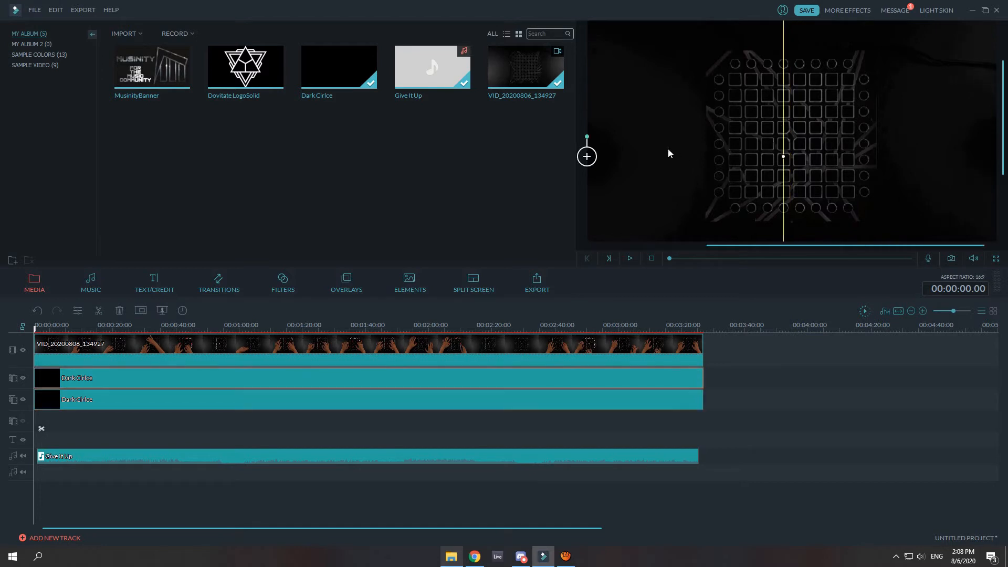
mouse_move(657, 149)
mouse_down()
mouse_move(635, 147)
mouse_move(666, 149)
mouse_move(741, 120)
mouse_move(677, 99)
mouse_move(649, 156)
mouse_move(647, 138)
mouse_move(656, 139)
mouse_up()
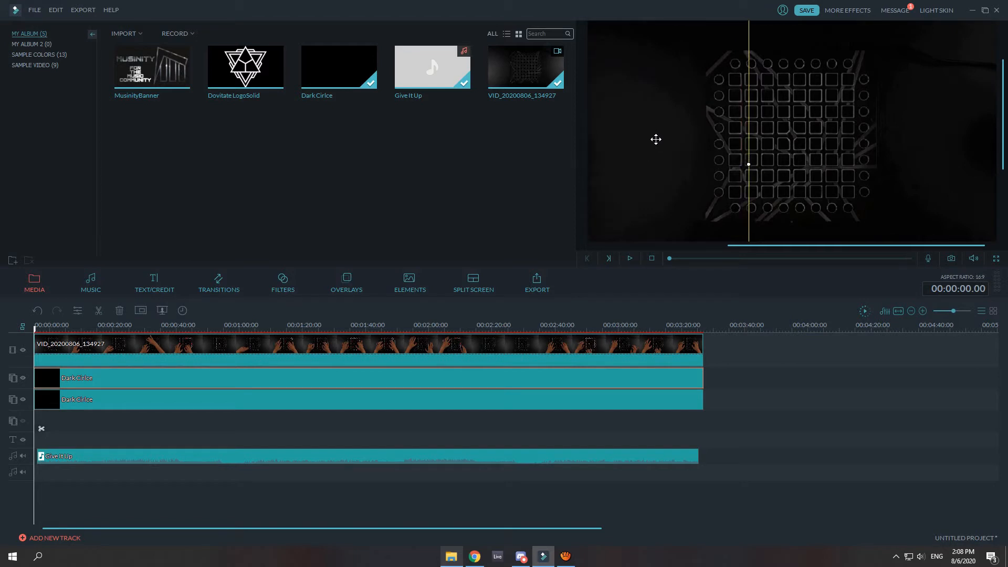
Step: Check the darkening at several points in the video, nudge the selected overlay slightly, and return the playhead to the start
click(817, 324)
click(561, 326)
click(461, 327)
drag(665, 147, 669, 147)
click(864, 414)
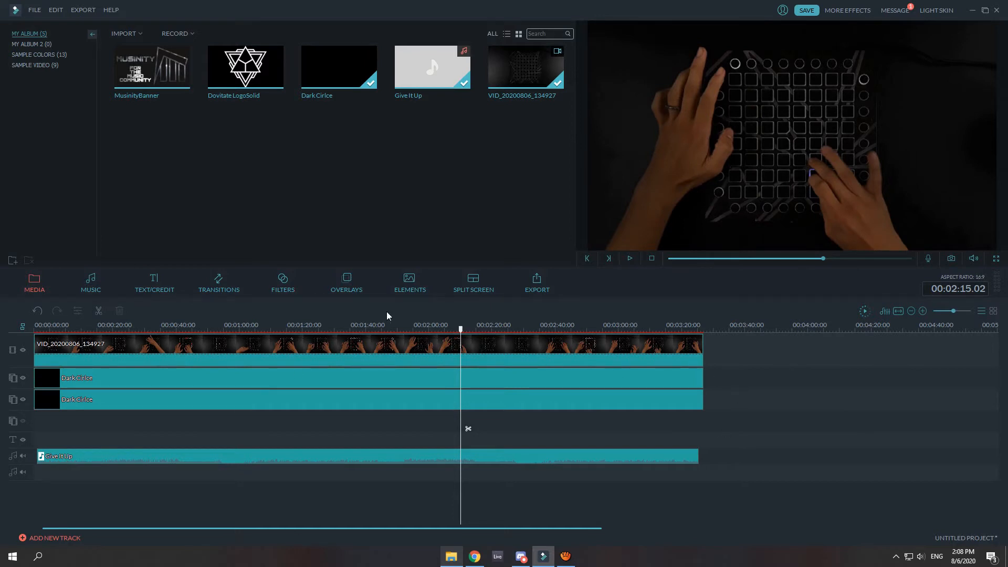
drag(457, 327, 30, 342)
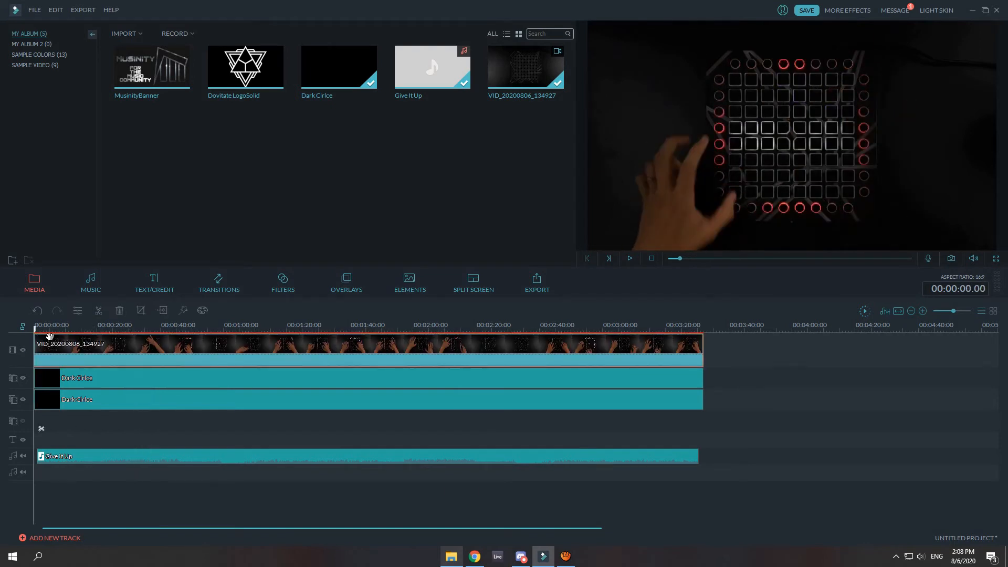
Step: Start creating a video file and set the save location to the Give It Up folder in Desktop\Videos
click(82, 10)
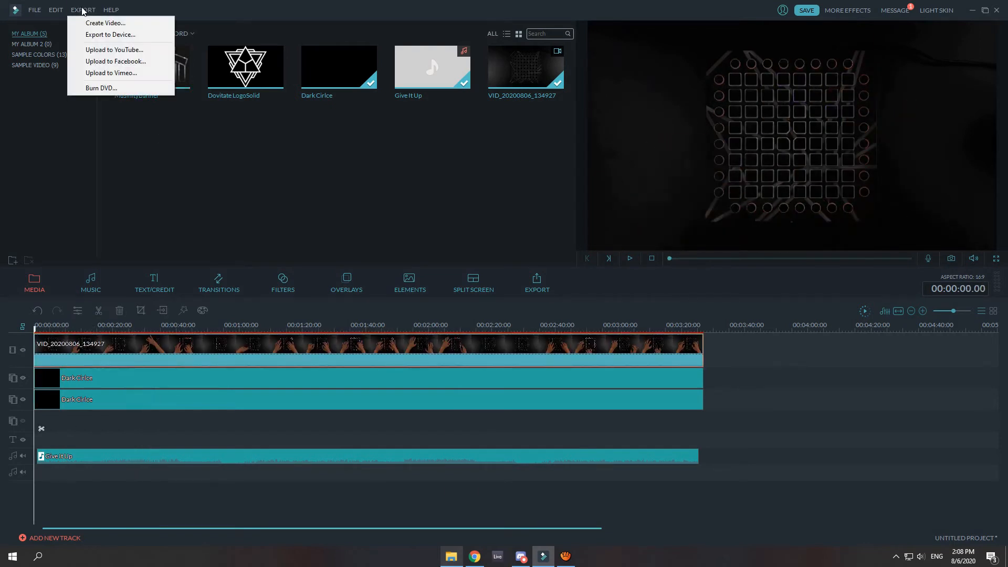
click(106, 23)
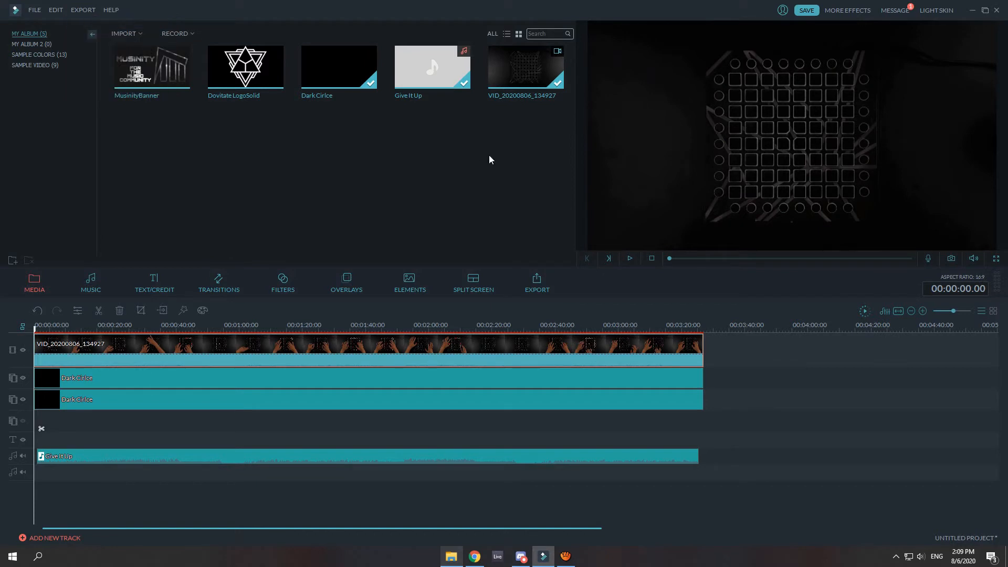
click(698, 197)
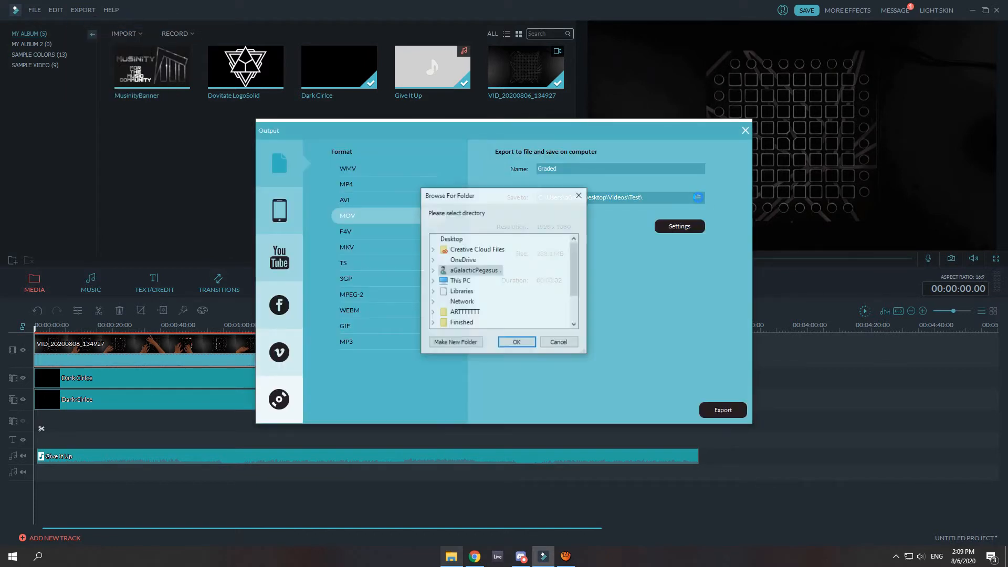
click(438, 290)
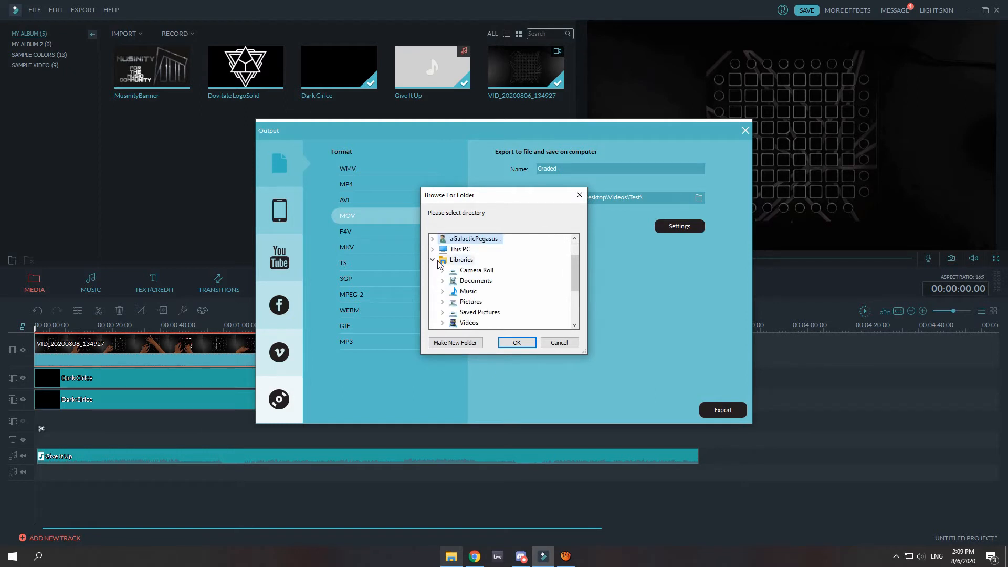
click(437, 260)
click(436, 250)
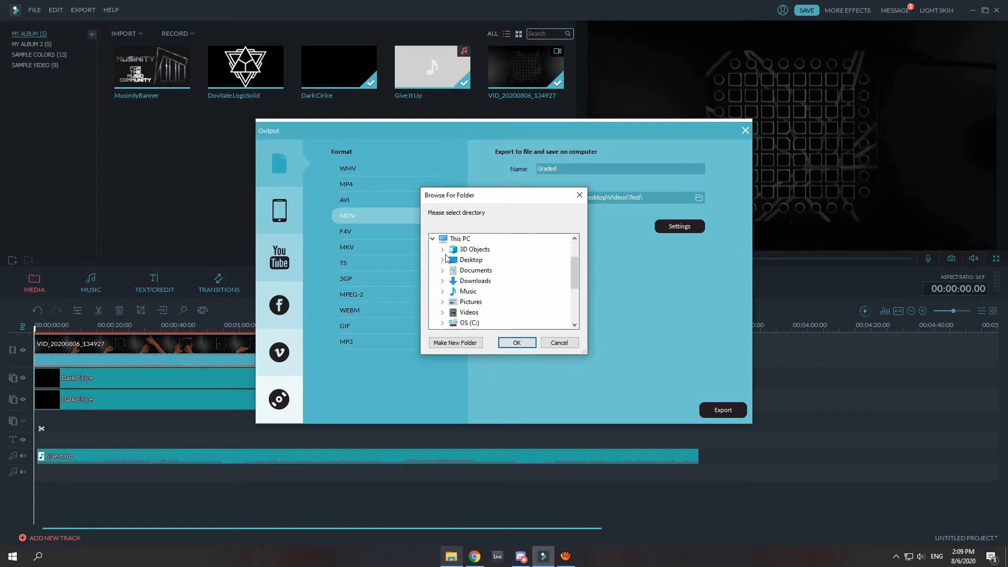
click(442, 260)
scroll(454, 291, down, 1)
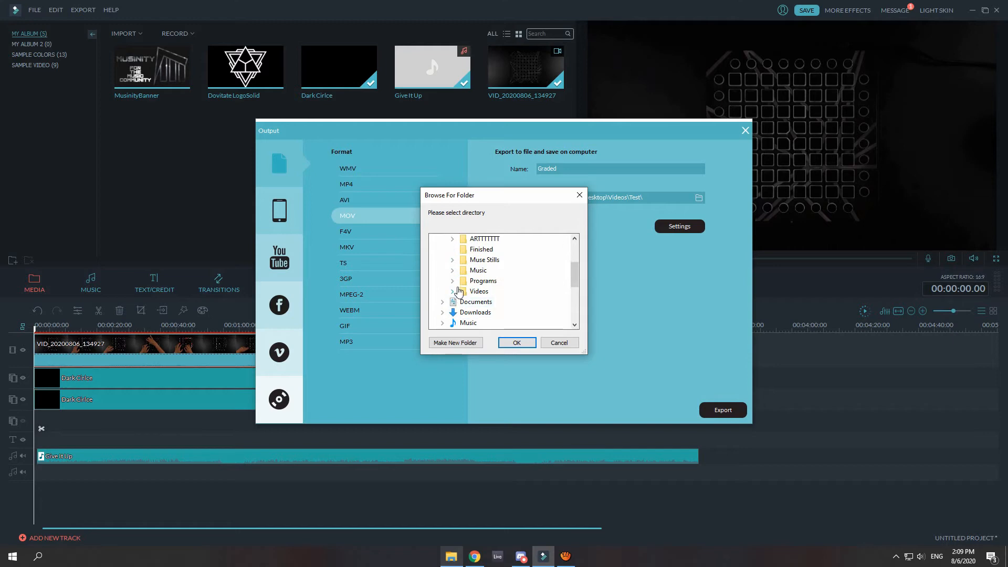
click(453, 292)
click(492, 270)
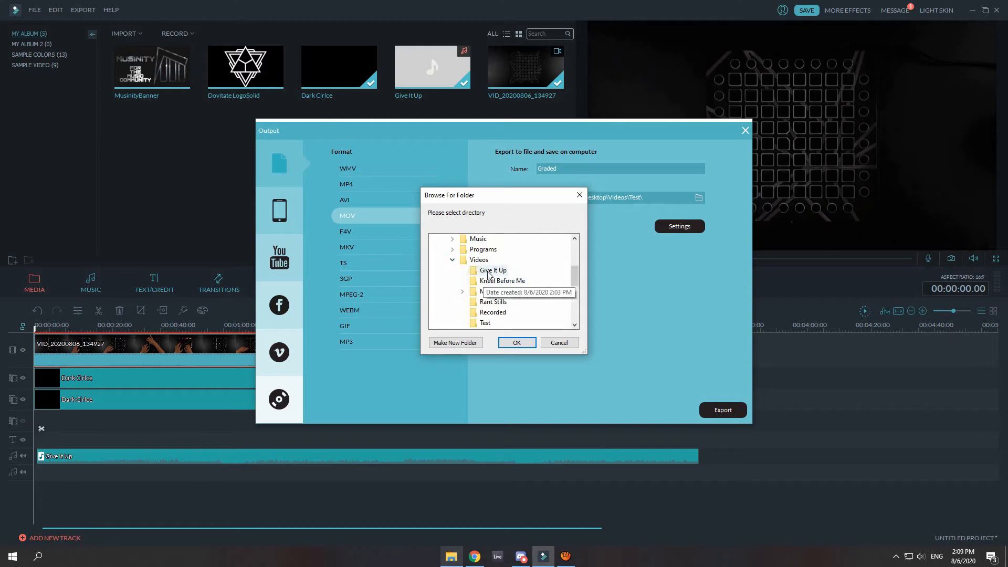
click(517, 342)
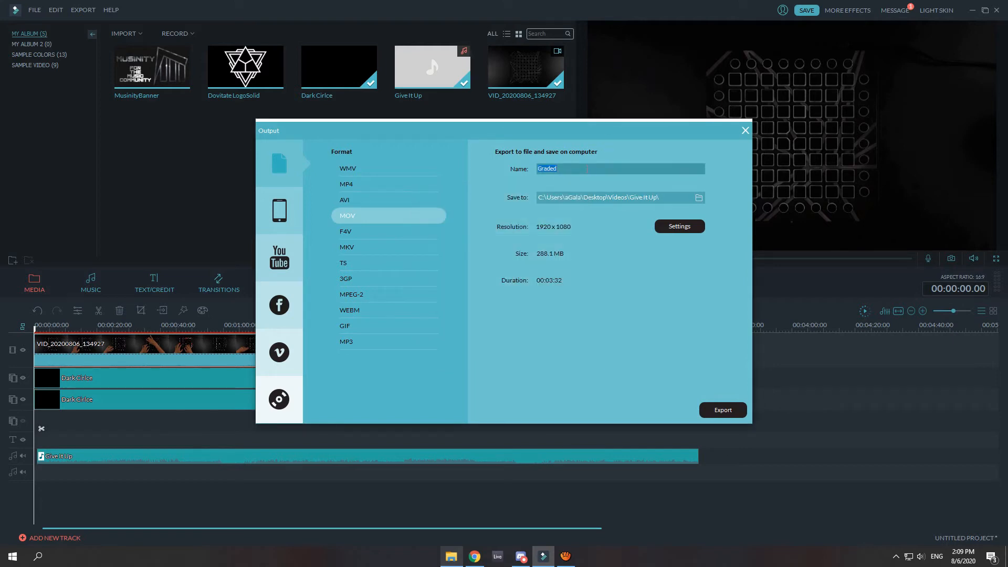
Step: Name the output file Darkened and export it in MOV format
text(Darken)
click(722, 410)
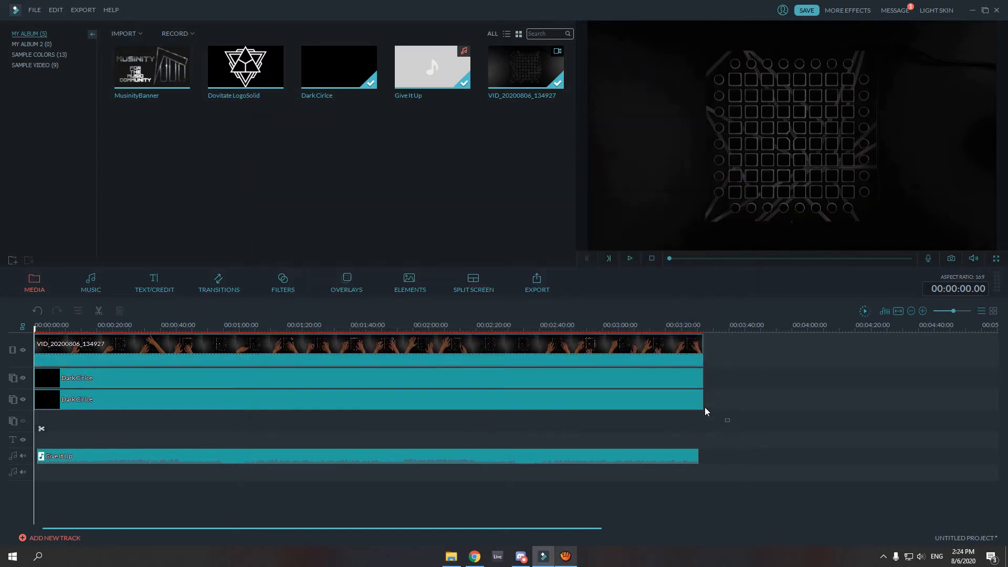
Step: Delete the video, both Dark Cirlce overlays and the song to empty the timeline
drag(705, 407, 590, 334)
key(Delete)
drag(466, 370, 456, 479)
key(Delete)
Step: Switch to File Explorer, import Darkened.mov from the Give It Up folder into the media library, and minimize the Explorer window
key(alt+Tab)
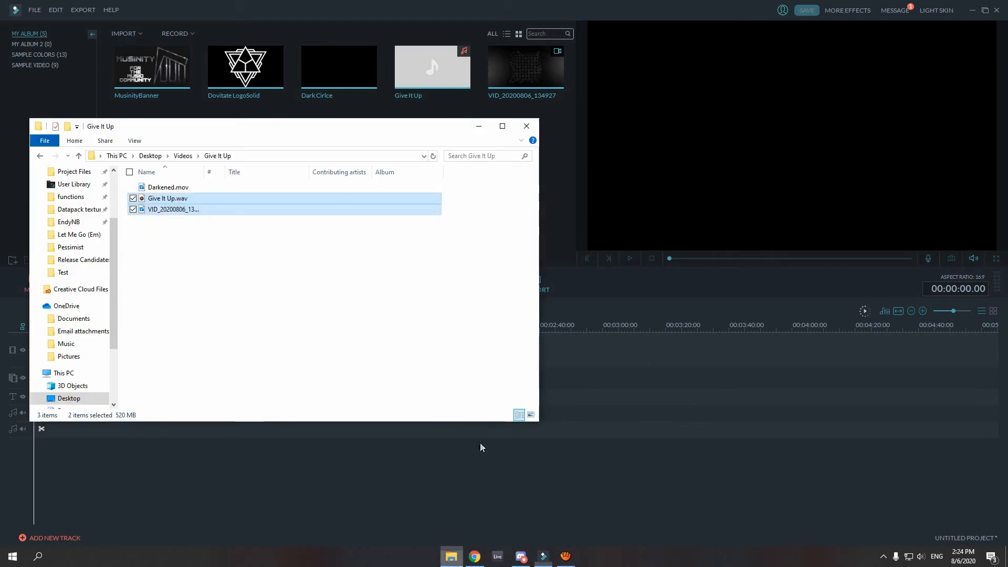
click(147, 188)
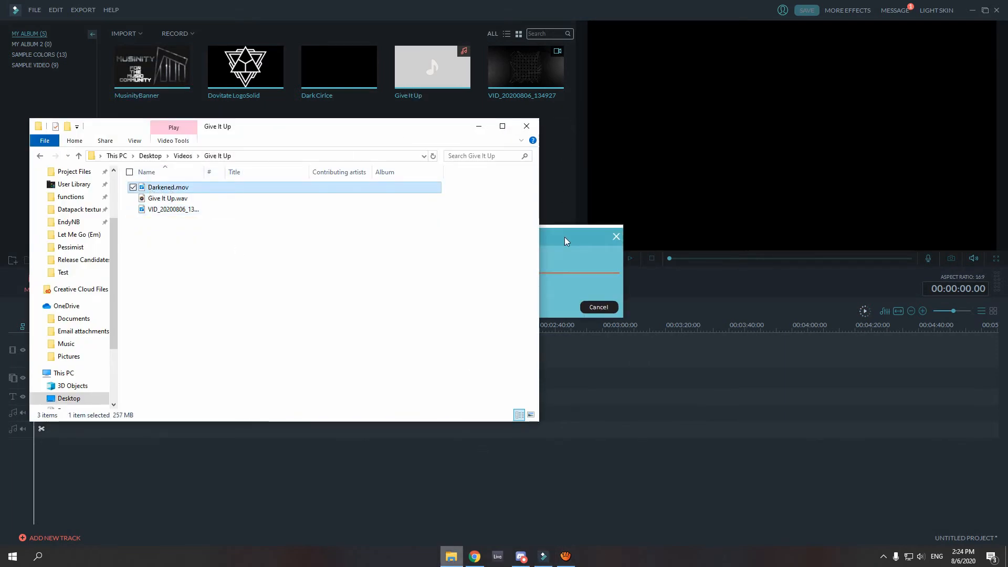
click(480, 126)
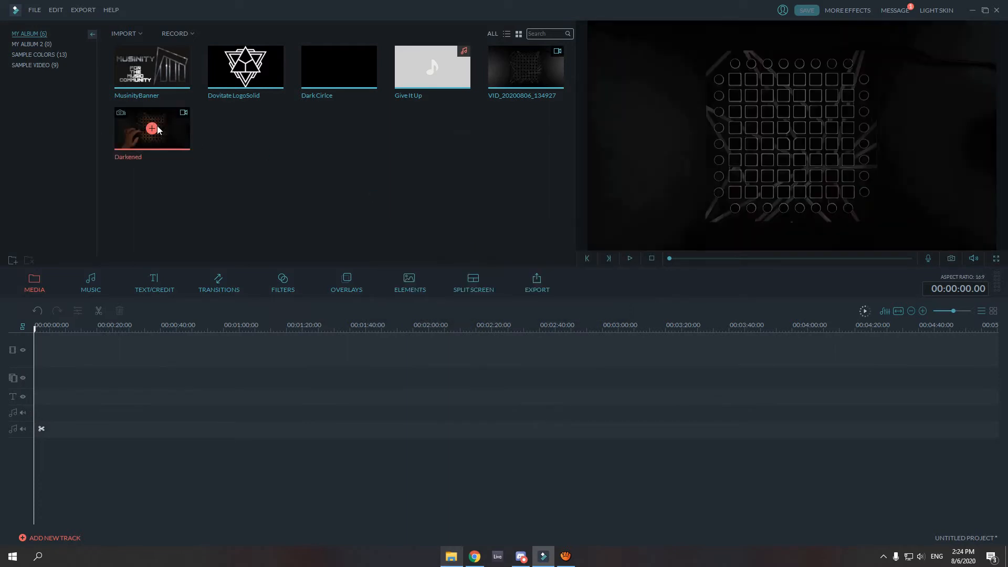
Step: Place the Darkened video at the start of the empty video track and preview the frame at about 1:27
drag(139, 127, 225, 359)
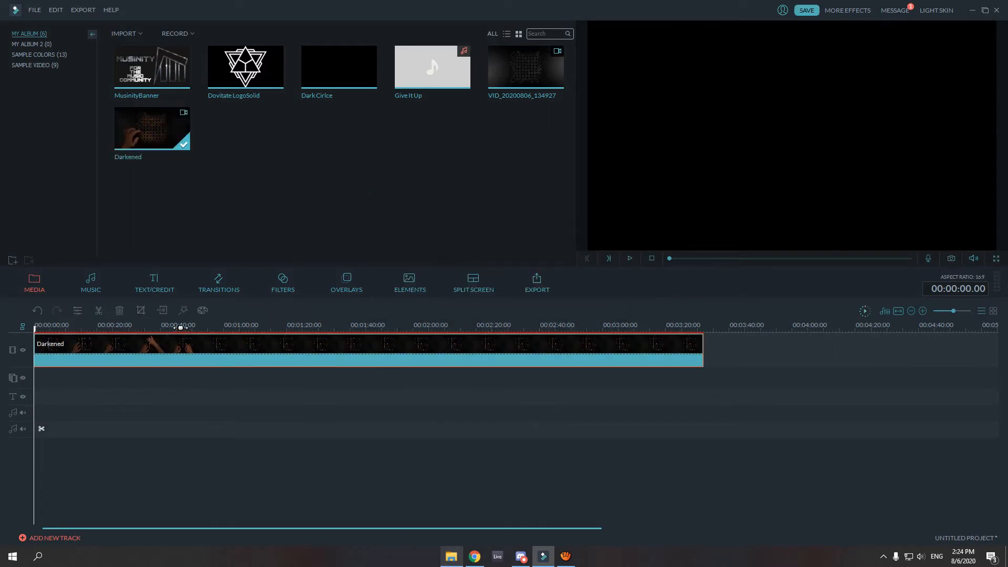
click(181, 328)
mouse_move(180, 328)
mouse_down()
mouse_move(270, 340)
mouse_move(120, 329)
mouse_move(184, 329)
mouse_up()
click(361, 327)
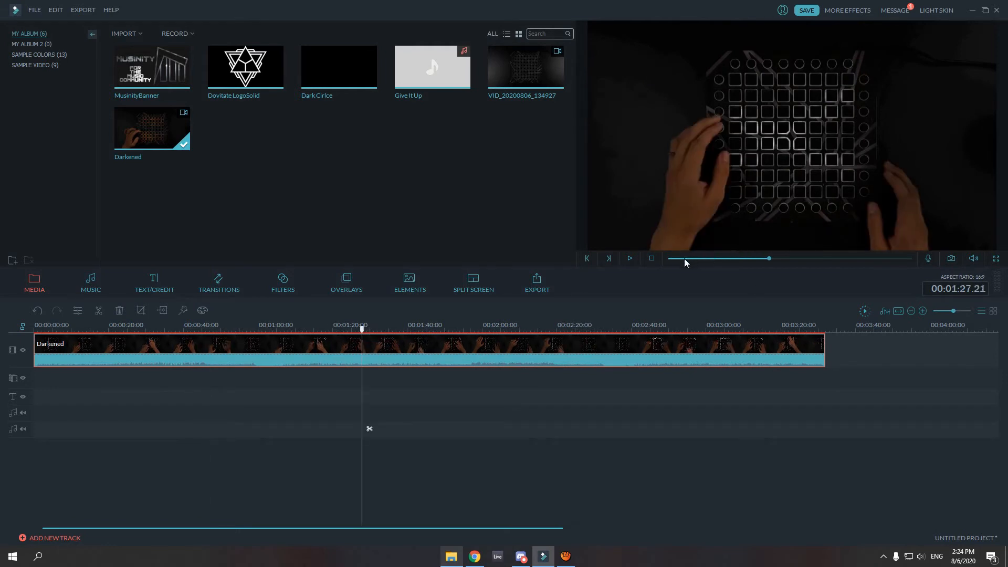
Step: Open Advanced Color Tuning for the Darkened clip and expand its Color and Light adjustments
right_click(552, 350)
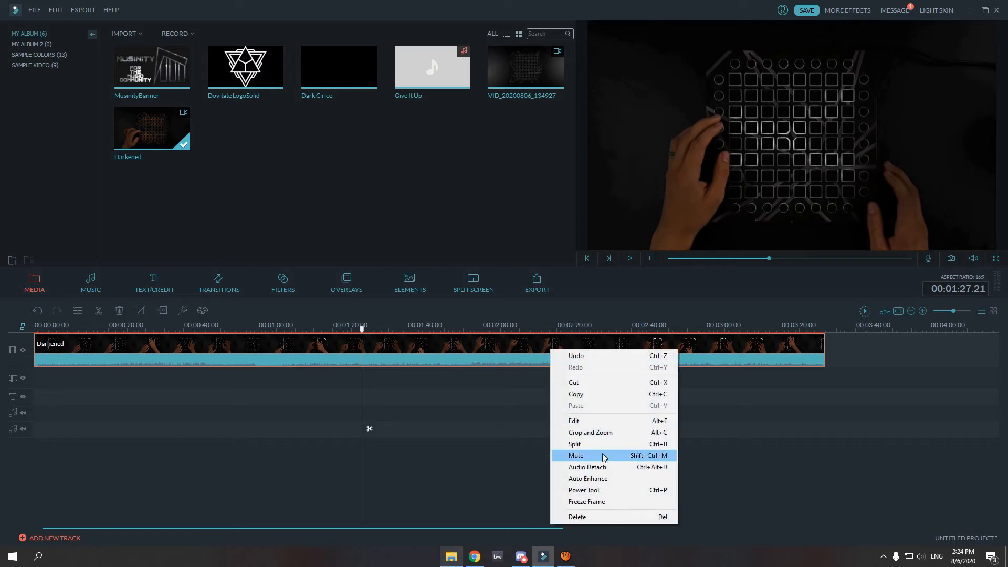
click(573, 421)
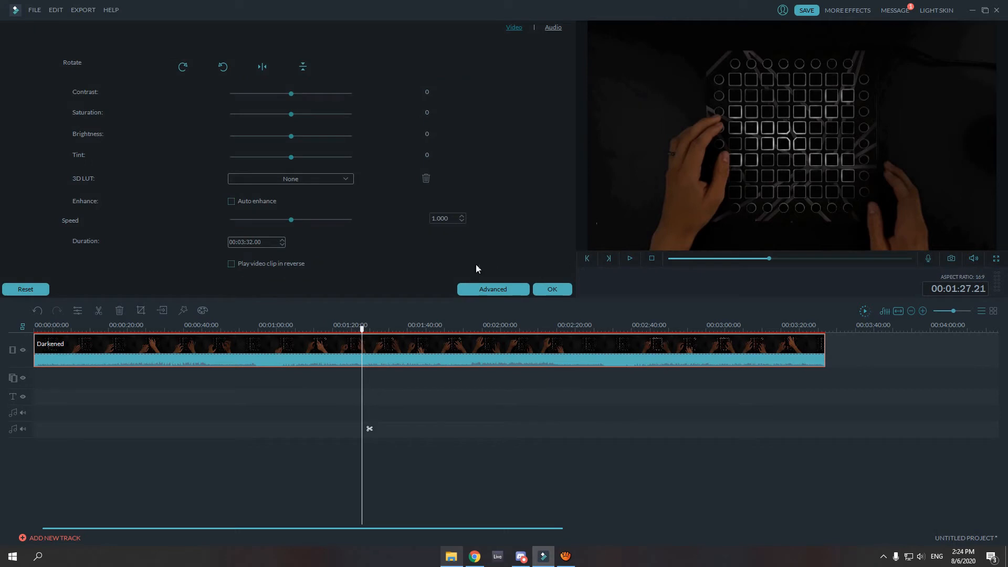
click(493, 289)
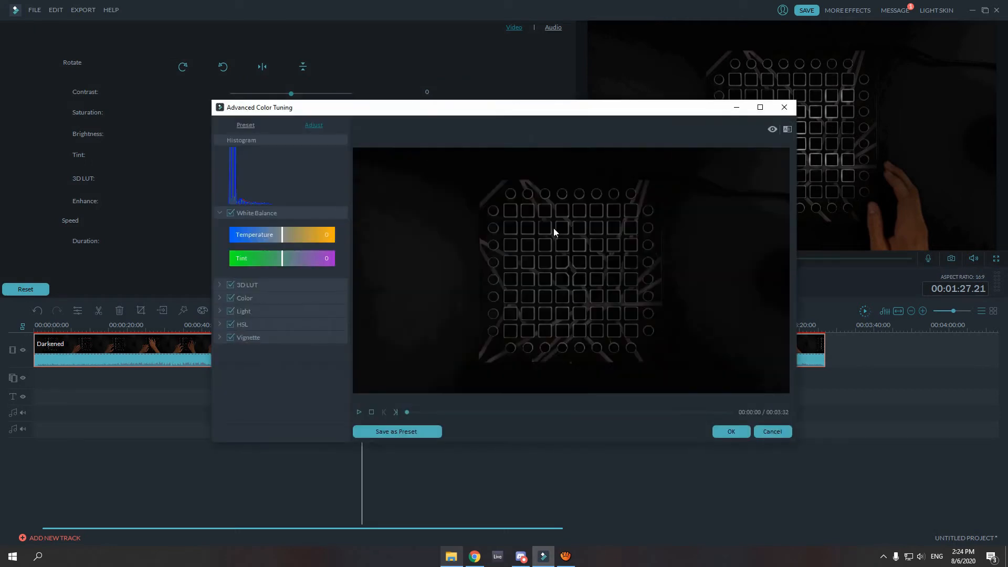
click(220, 297)
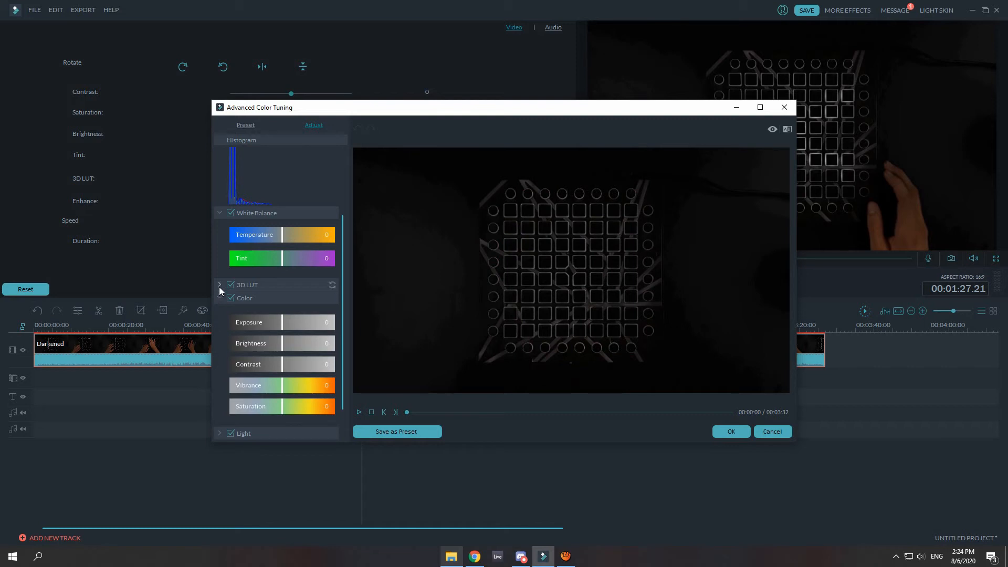
scroll(221, 335, down, 1)
click(220, 407)
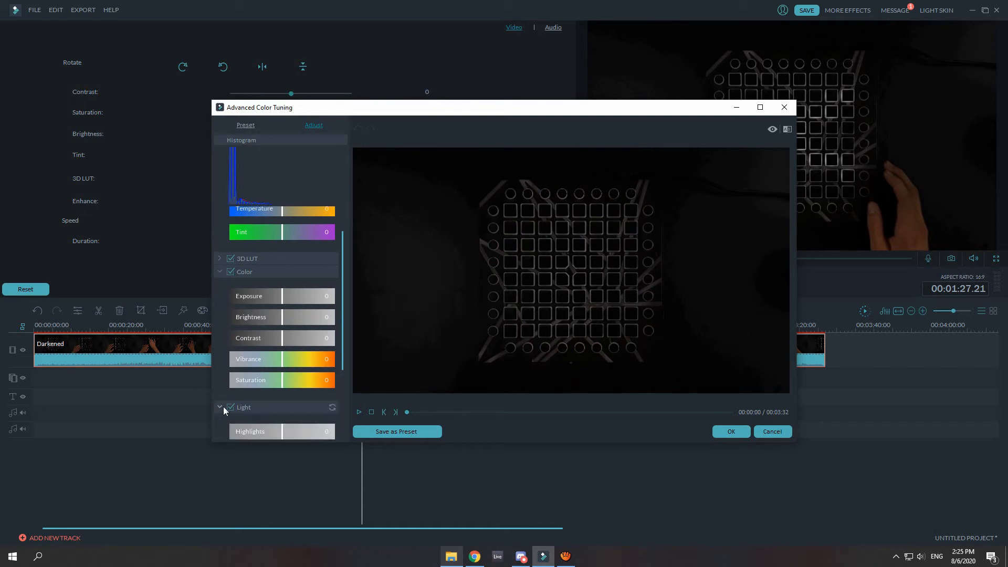
scroll(242, 345, up, 1)
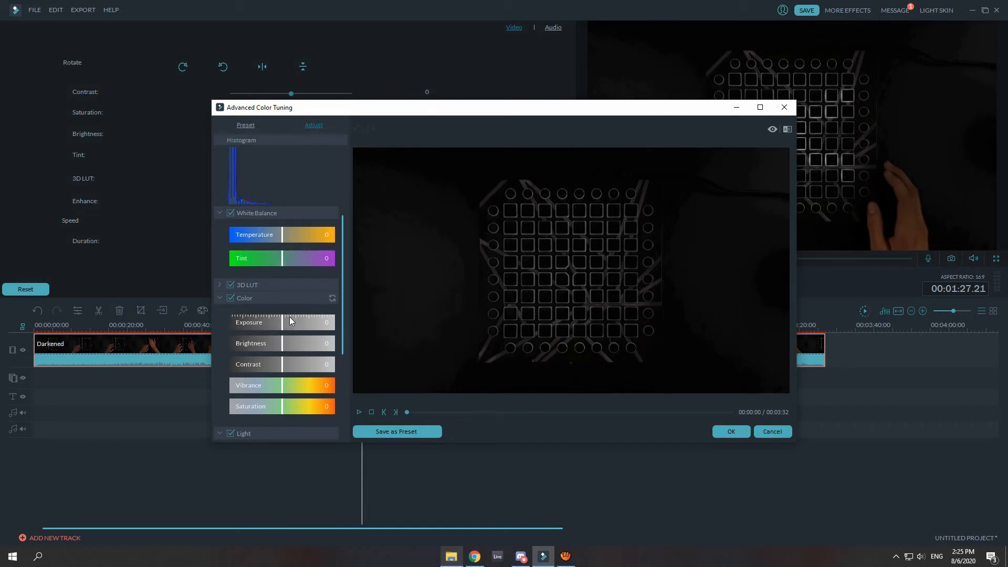
Step: Set exposure to -27, brightness to 64, contrast to 11 and the white balance temperature to -18, checking the preview at about 1:27
drag(282, 322, 317, 345)
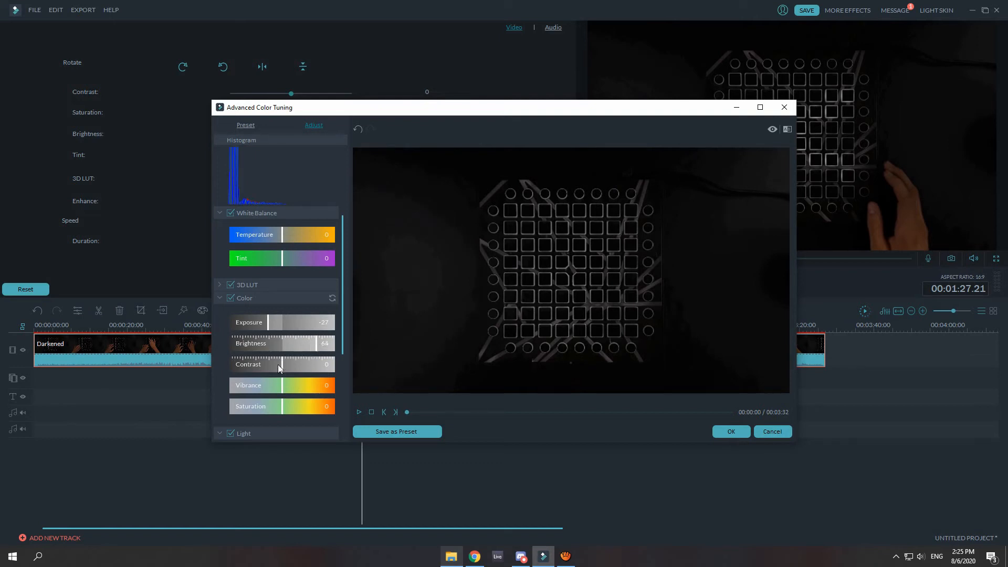
mouse_move(282, 367)
mouse_down()
mouse_move(323, 362)
mouse_move(288, 365)
mouse_up()
click(425, 412)
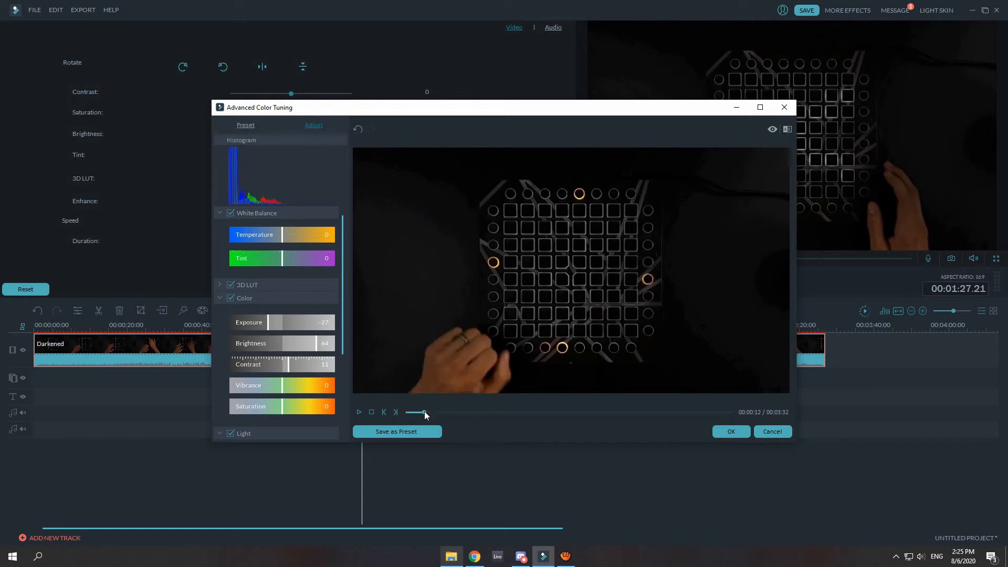
drag(430, 410, 546, 409)
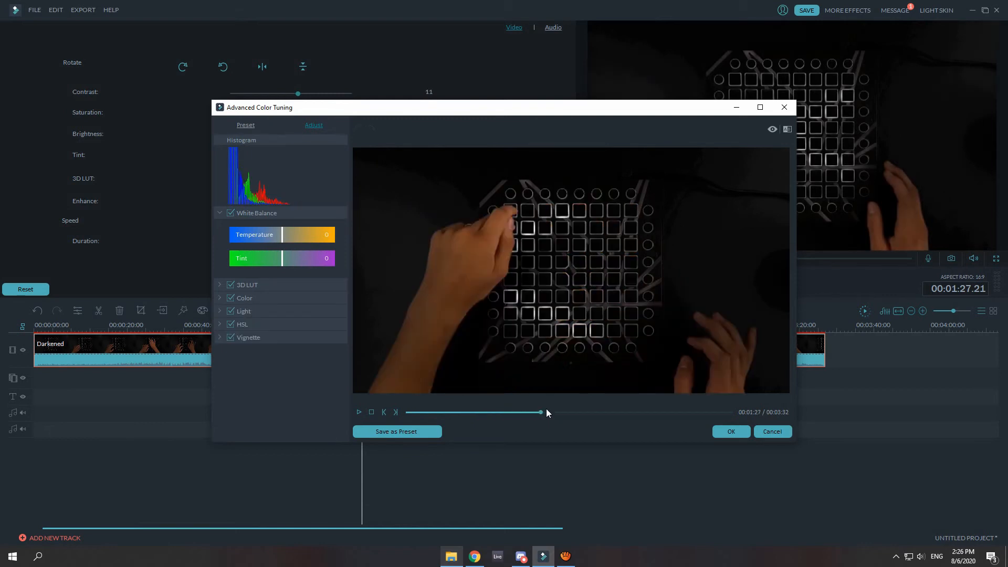
drag(282, 235, 282, 268)
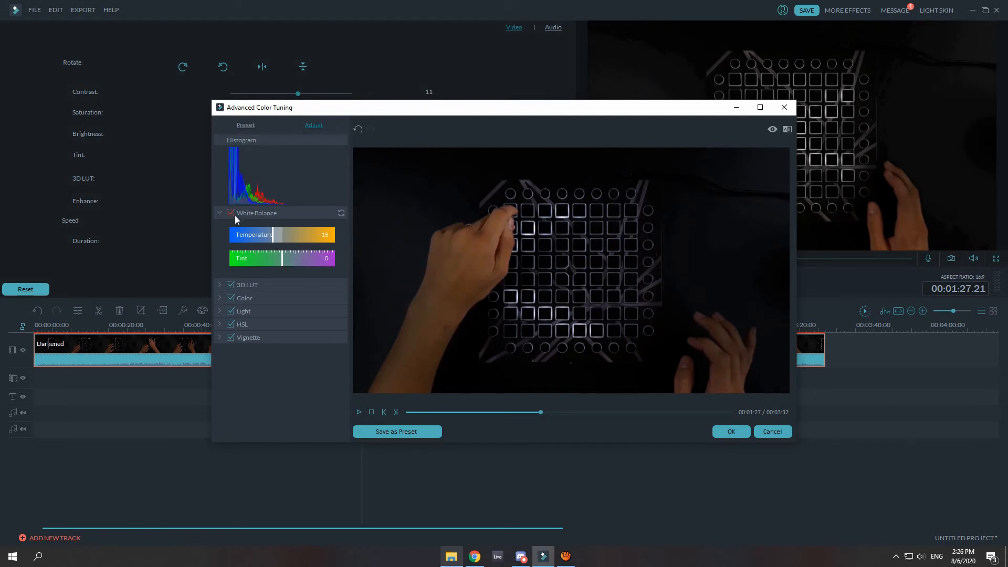
click(215, 211)
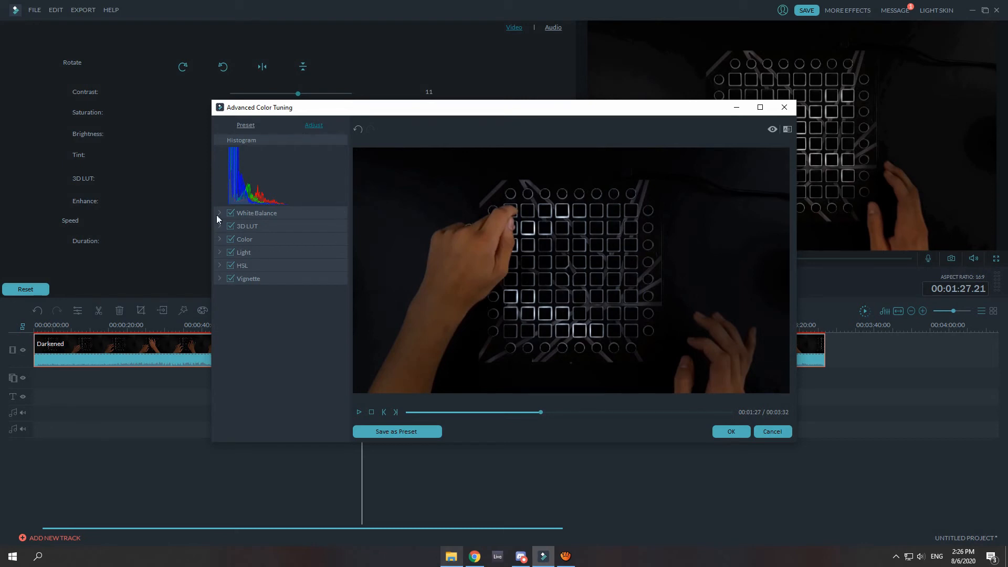
Step: Adjust the clip's light settings: highlights 50, shadows -72, whites 6 and blacks 19
click(223, 239)
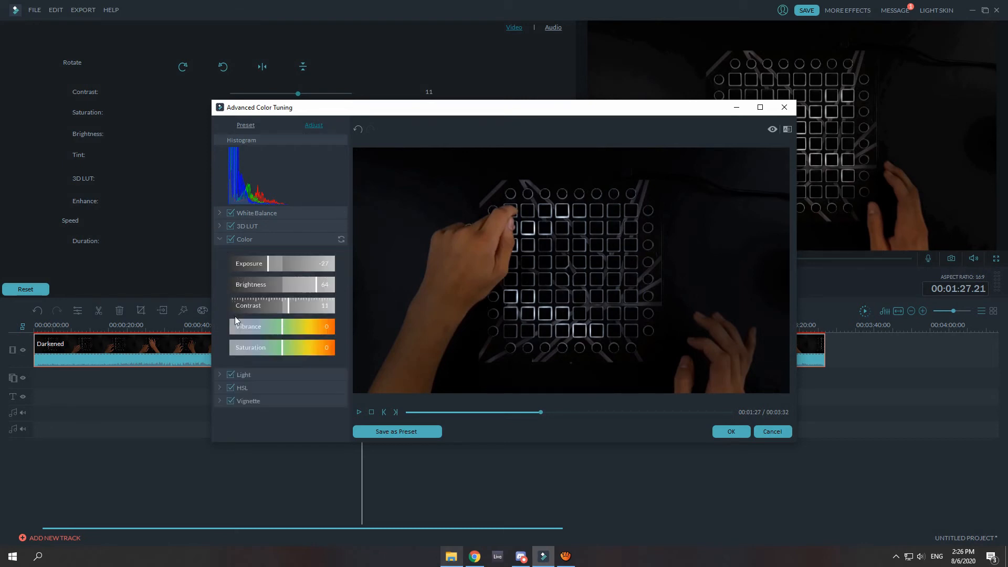
click(220, 376)
scroll(235, 364, down, 2)
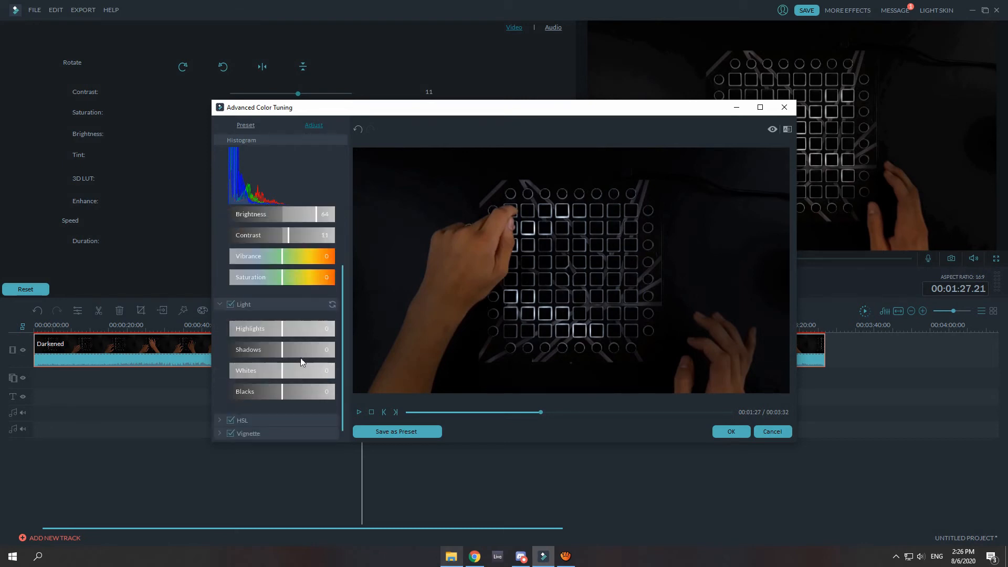
drag(286, 326, 291, 386)
drag(254, 350, 245, 355)
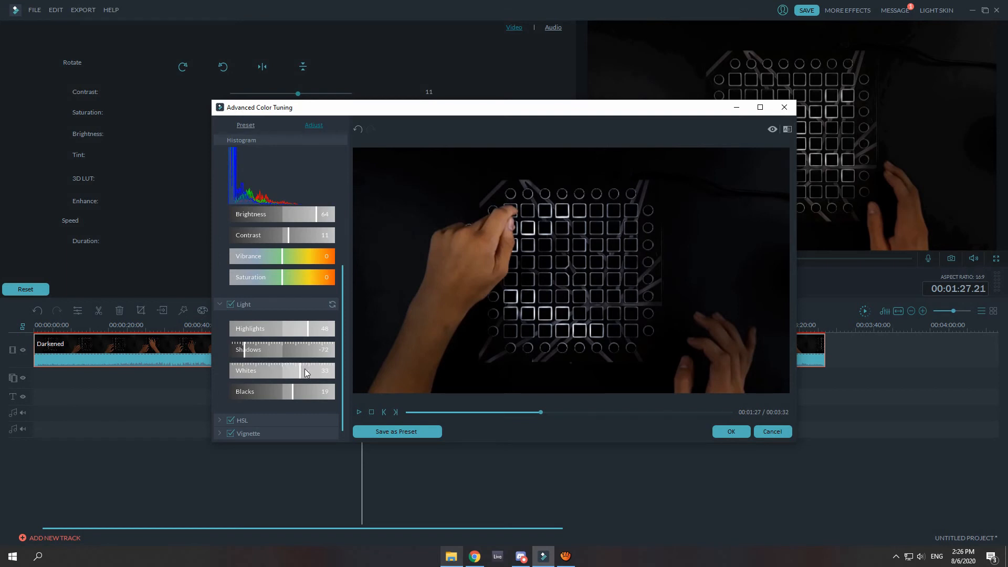
drag(305, 370, 261, 374)
drag(303, 329, 353, 330)
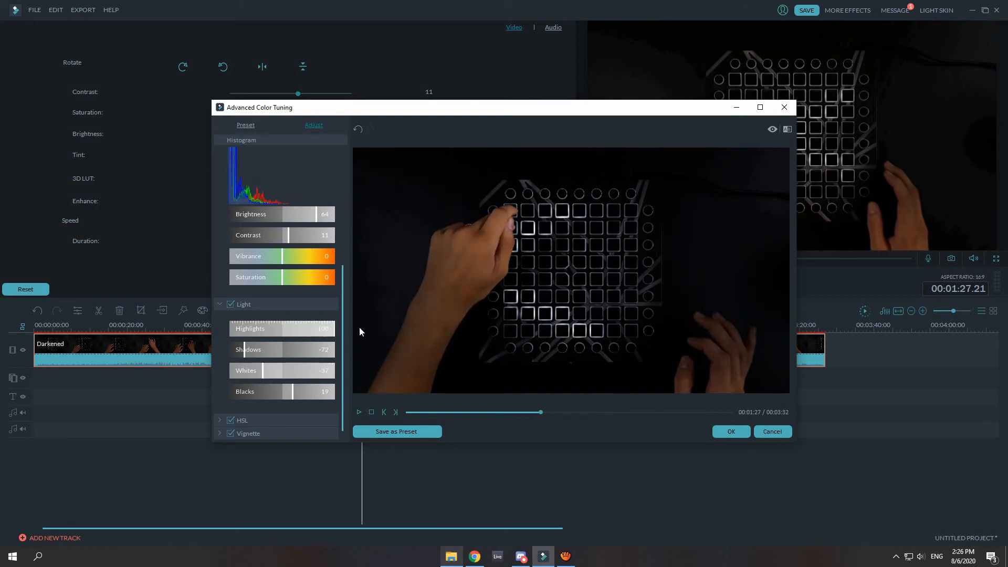
double_click(287, 374)
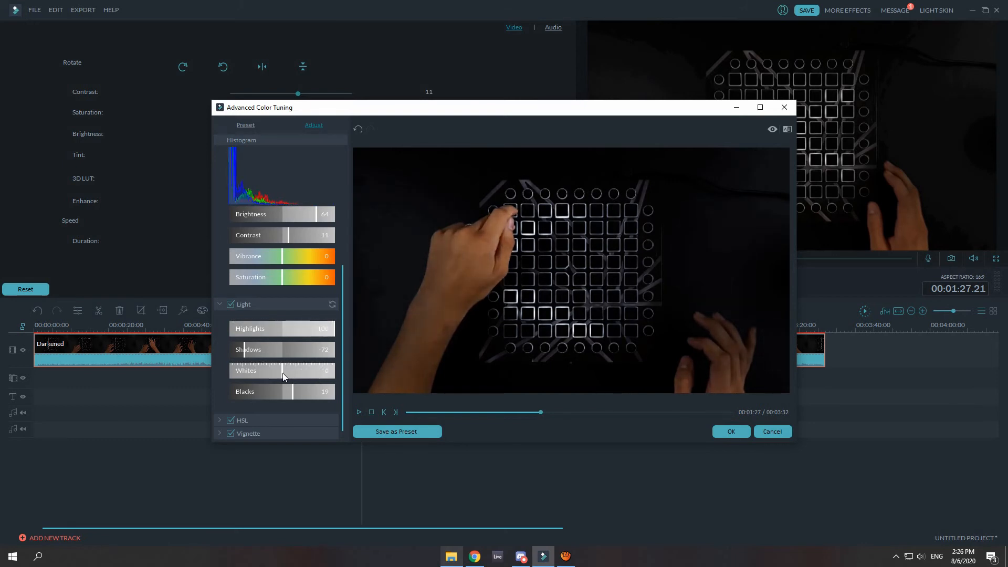
drag(262, 373, 288, 373)
click(308, 327)
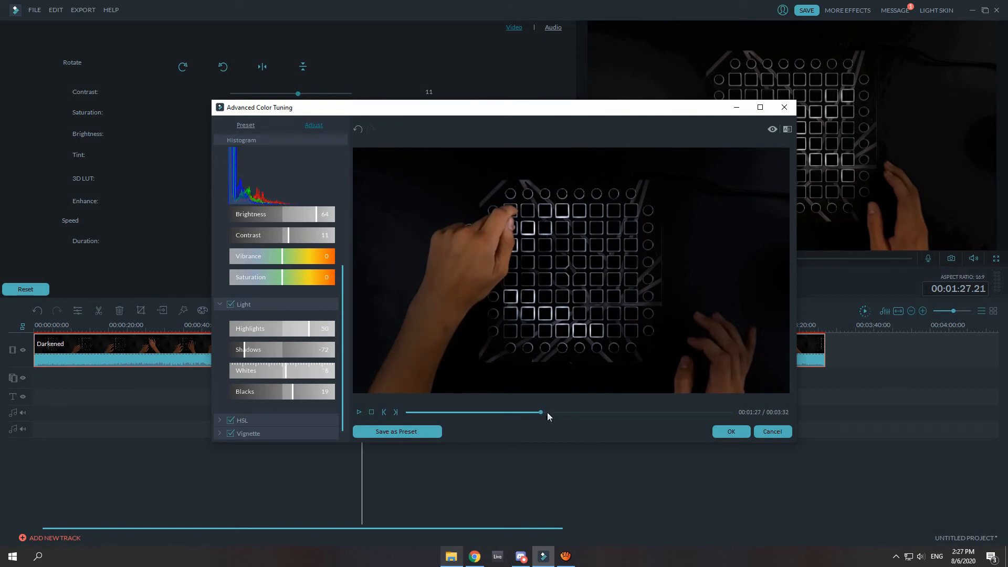
Step: Preview the clip at about 1:25 and raise vibrance to 11 and saturation to 12
drag(547, 412, 537, 407)
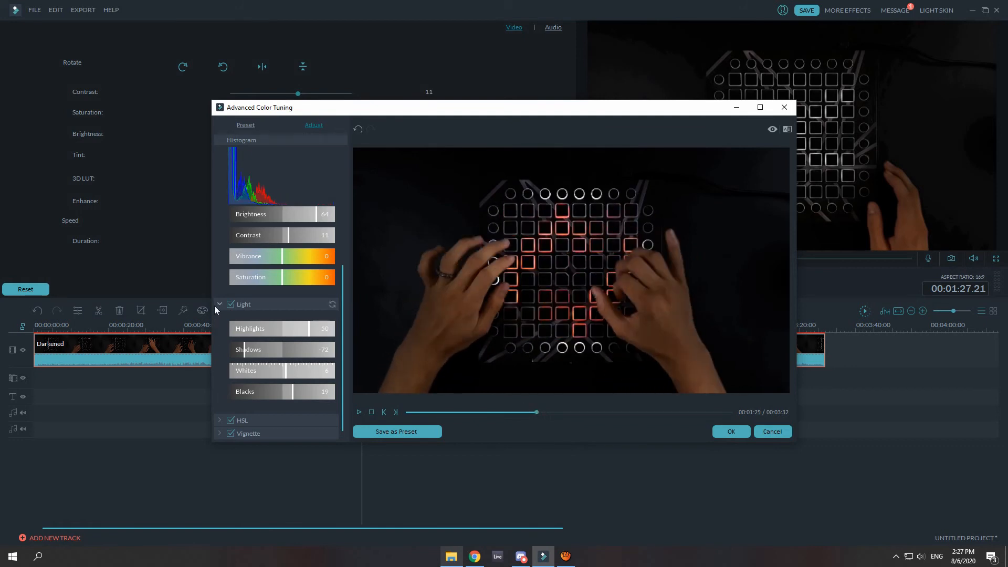
click(289, 256)
drag(286, 279, 289, 283)
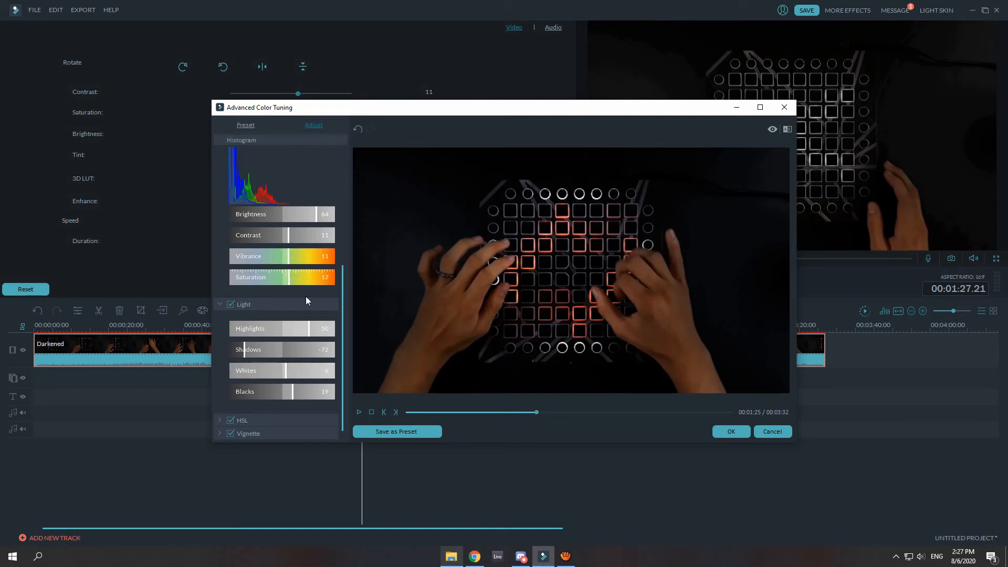
Step: Play several parts of the colour-tuned preview, including the section around 2:54, to check the look
key(space)
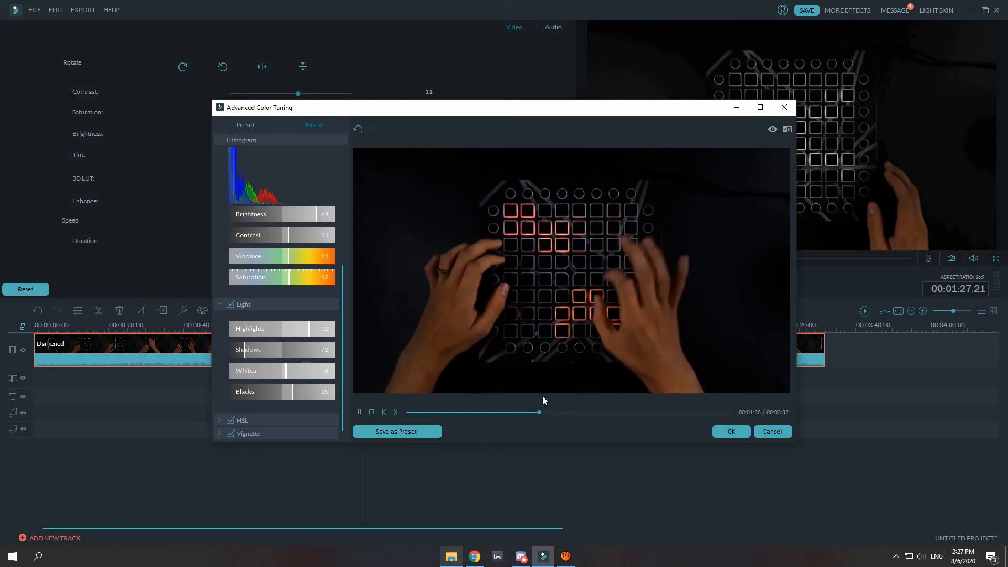
click(582, 412)
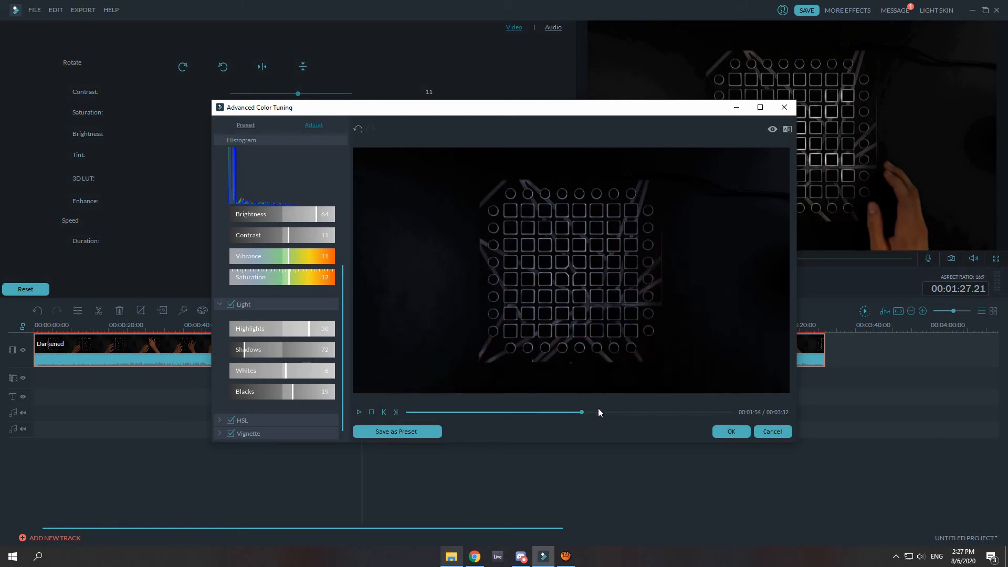
drag(645, 411, 669, 409)
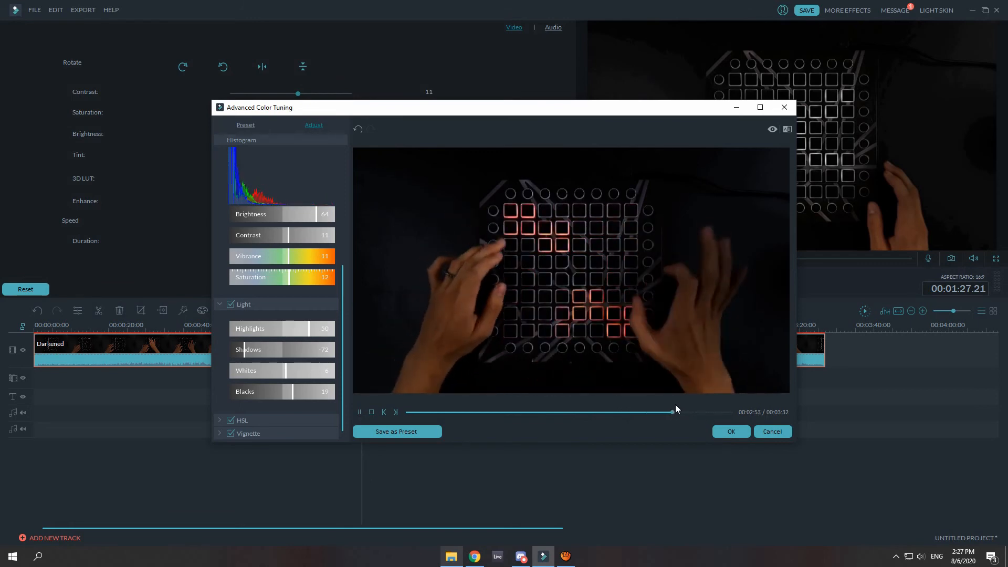
key(space)
key(space)
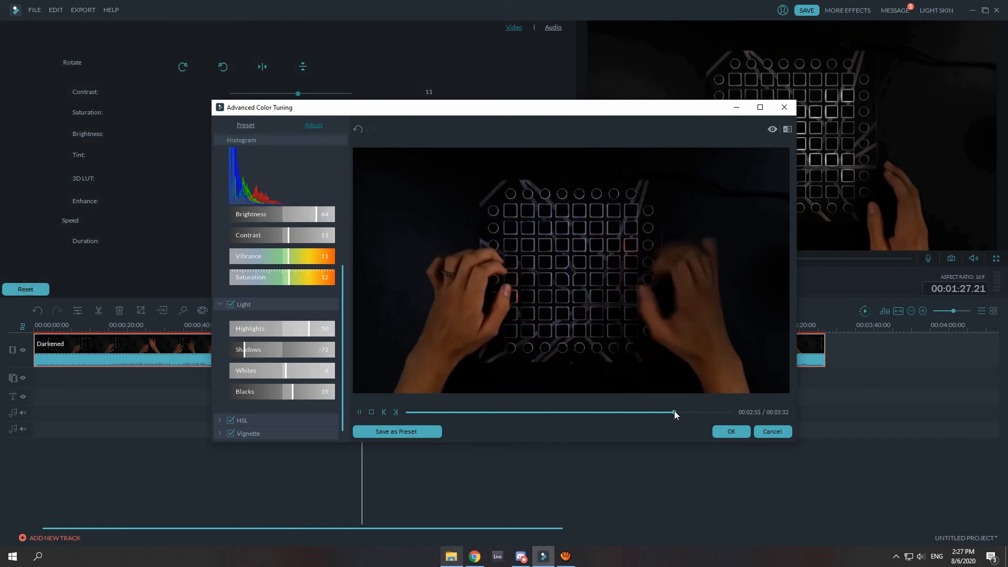
key(space)
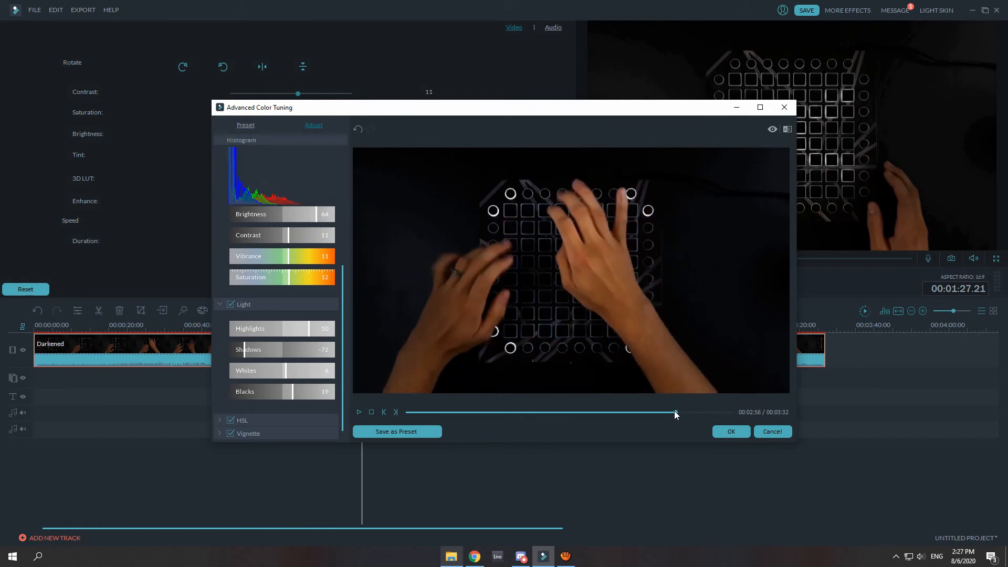
click(672, 412)
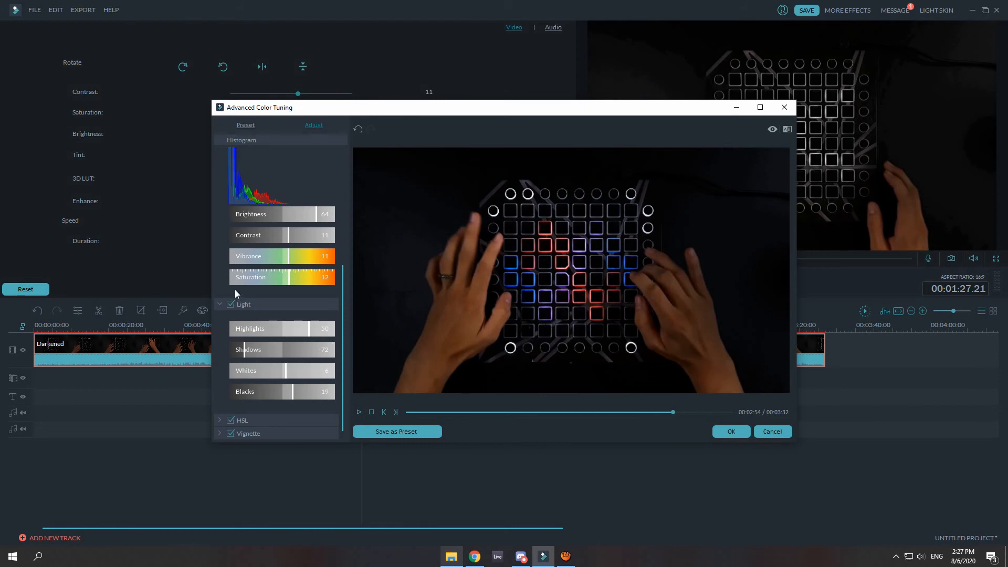
Step: Set the red luminance to -100 and raise the red saturation in the HSL adjustments, comparing the preview with the original
click(221, 304)
click(221, 239)
click(220, 265)
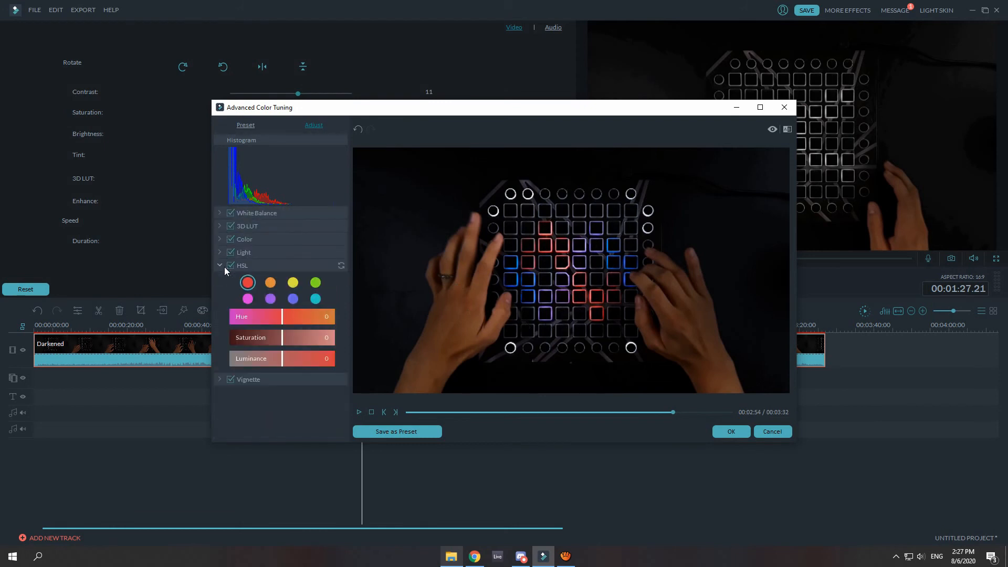
drag(277, 323, 121, 314)
drag(307, 317, 282, 350)
click(771, 129)
click(771, 129)
click(772, 129)
click(771, 130)
drag(307, 357, 210, 364)
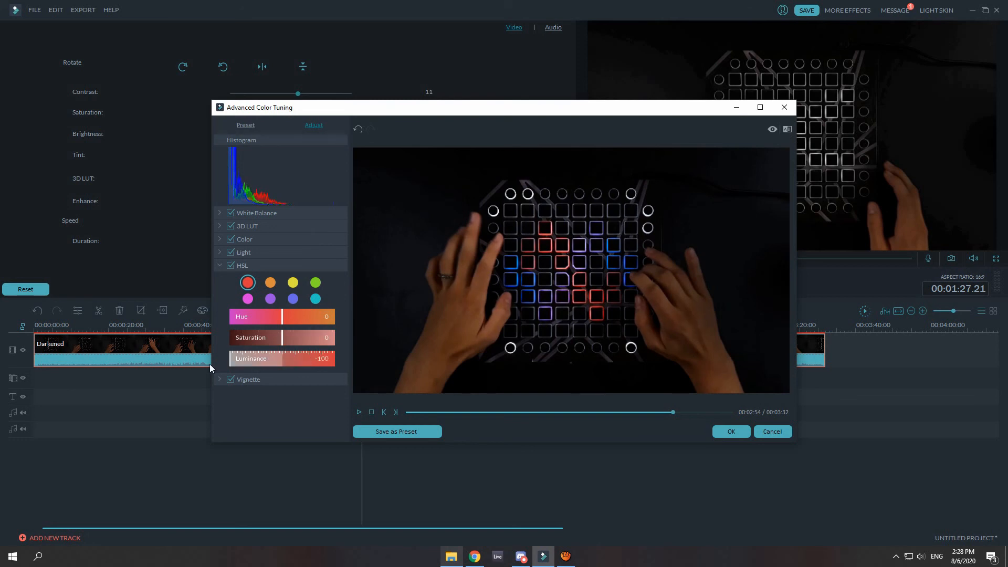
drag(271, 336, 298, 338)
Step: Apply the colour tuning to the Darkened clip and play it on the timeline up to about 1:34
click(270, 299)
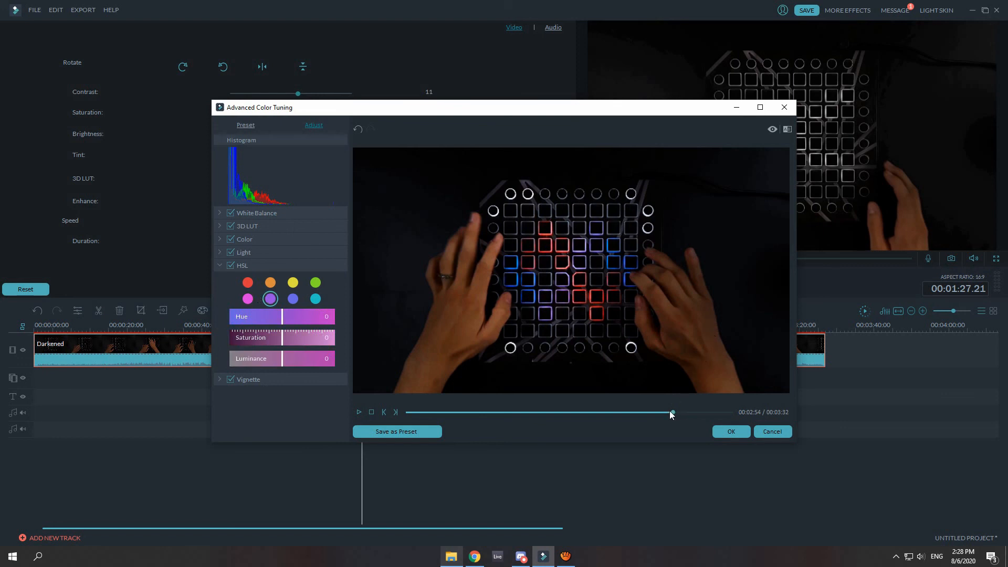
drag(668, 414, 425, 415)
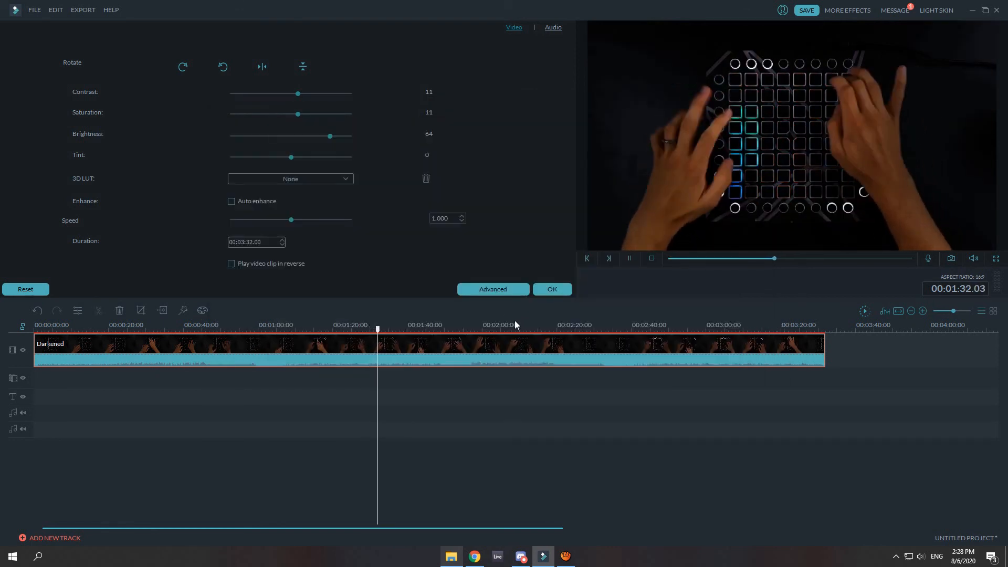
key(space)
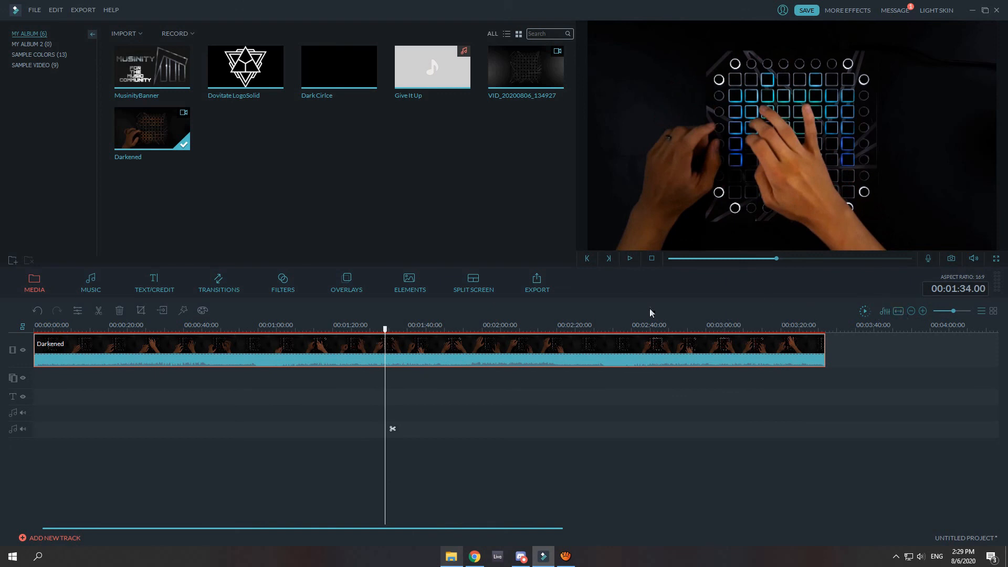
Step: Compare the colour-tuned clip with an unedited copy of Darkened placed after it on the video track, and delete the copy
drag(398, 210, 840, 342)
click(791, 327)
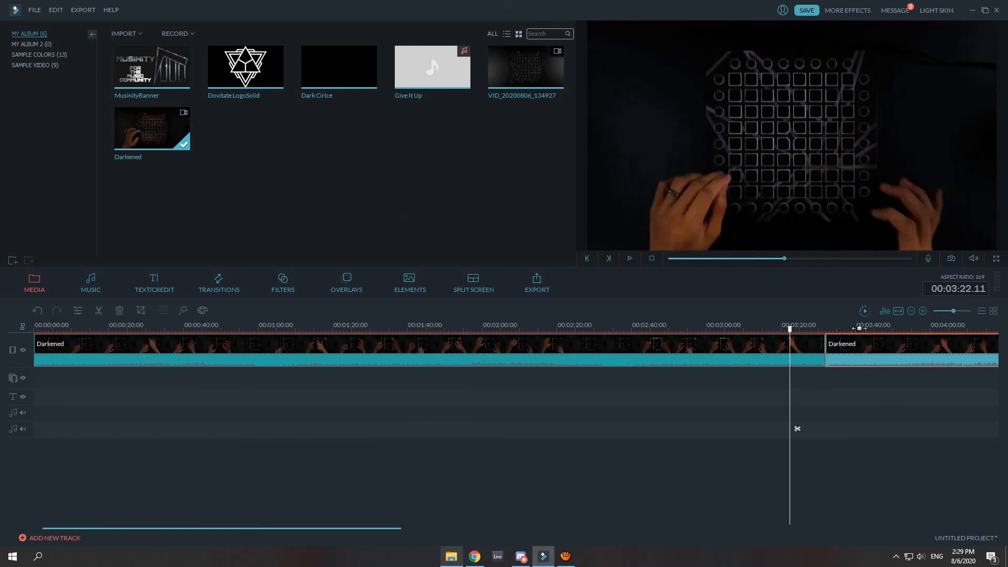
click(861, 329)
click(802, 328)
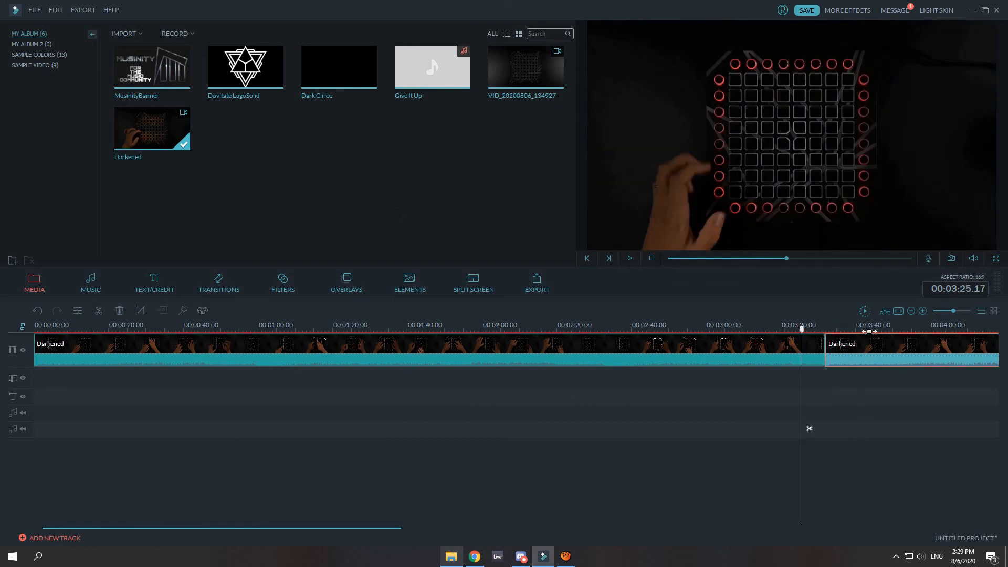
click(866, 328)
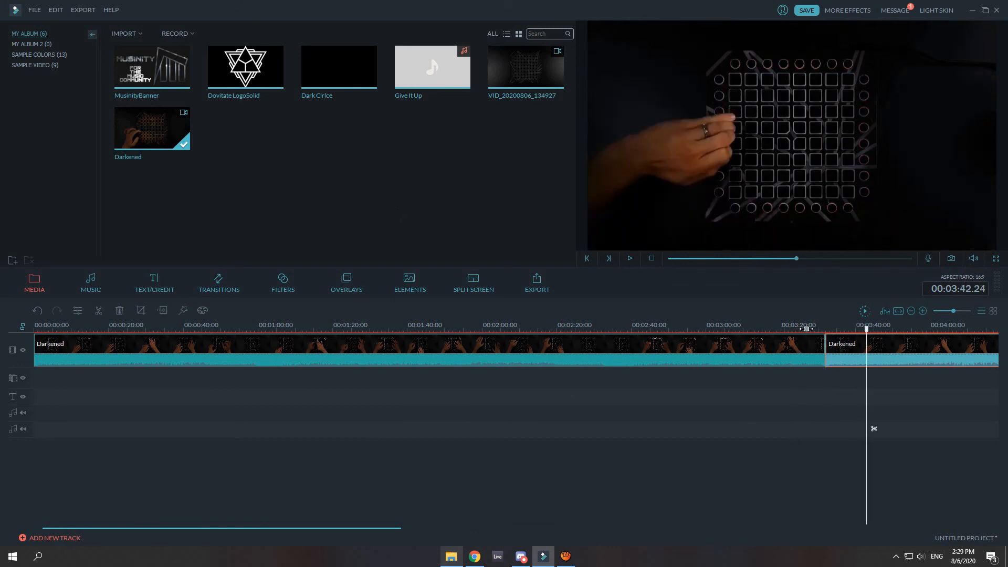
click(763, 328)
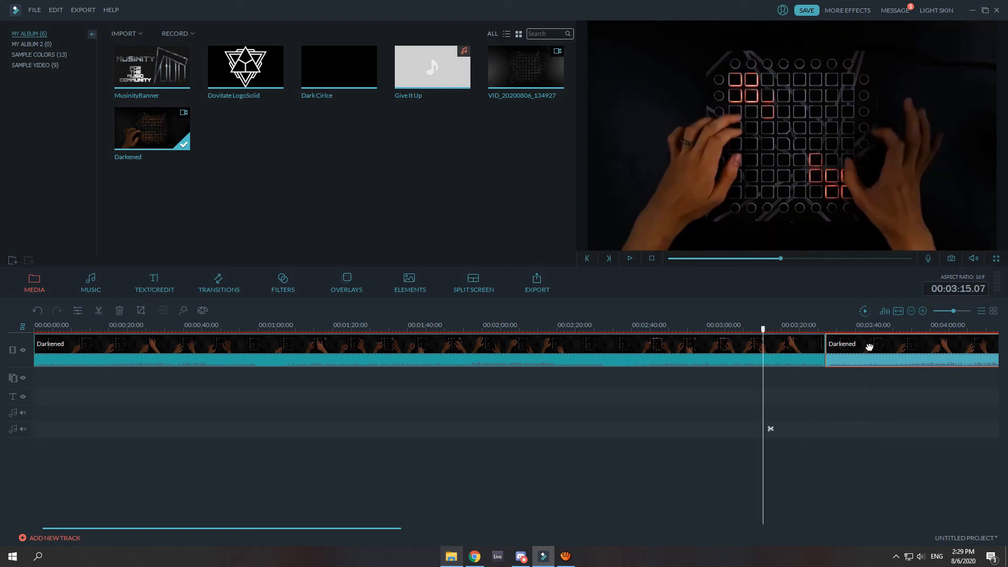
key(Delete)
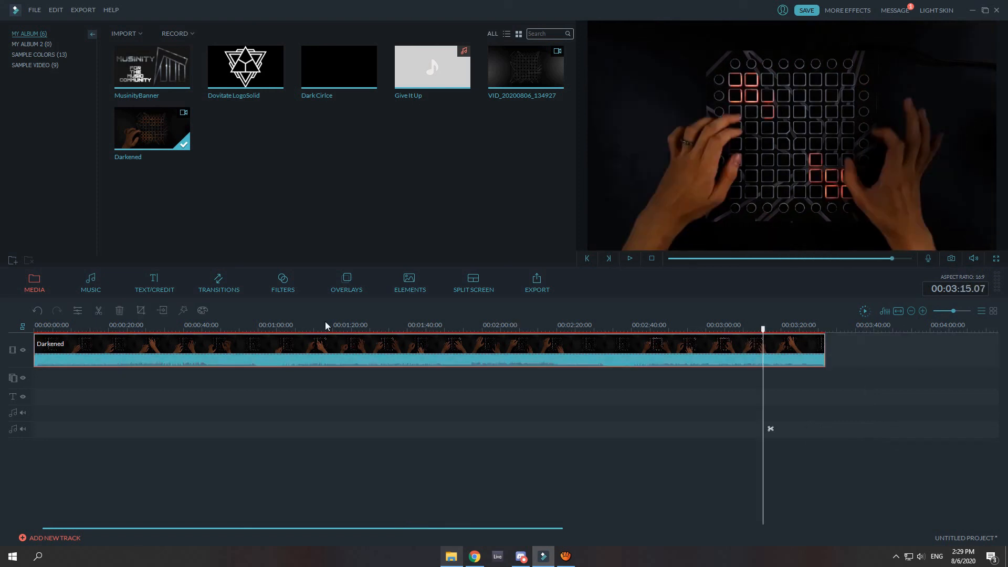
drag(324, 328, 475, 328)
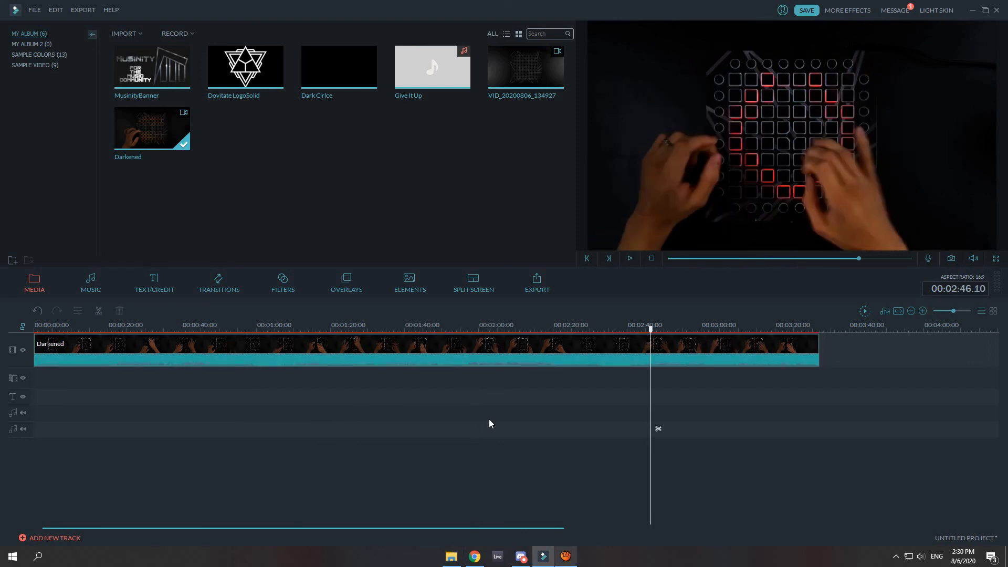